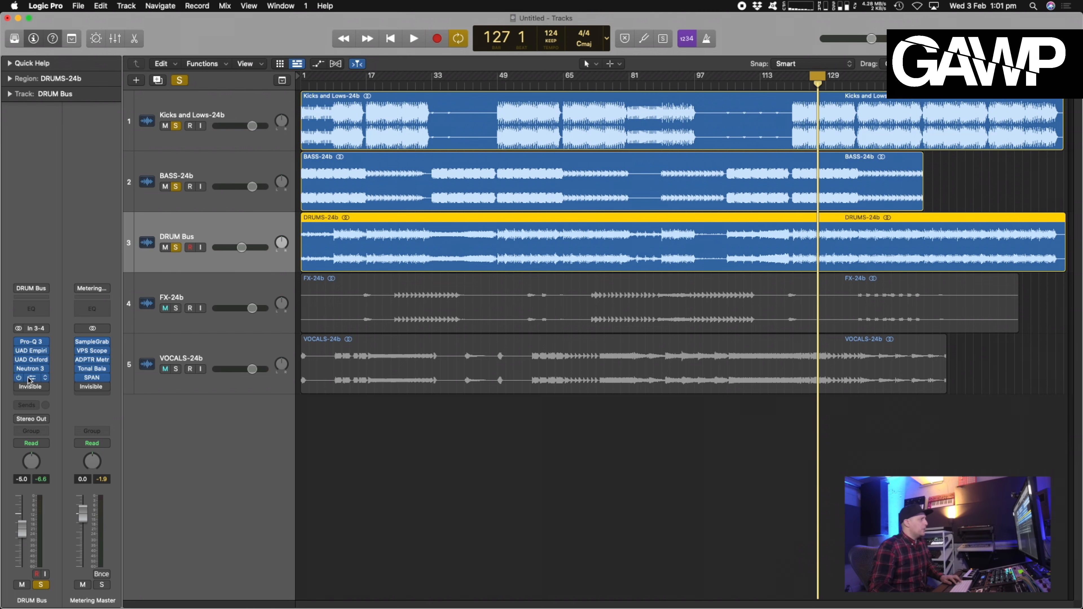
Step: Compare dry and wet FX settings in the drum bus's Decimort 2 during playback and set its output volume to about -3.8 dB
click(32, 379)
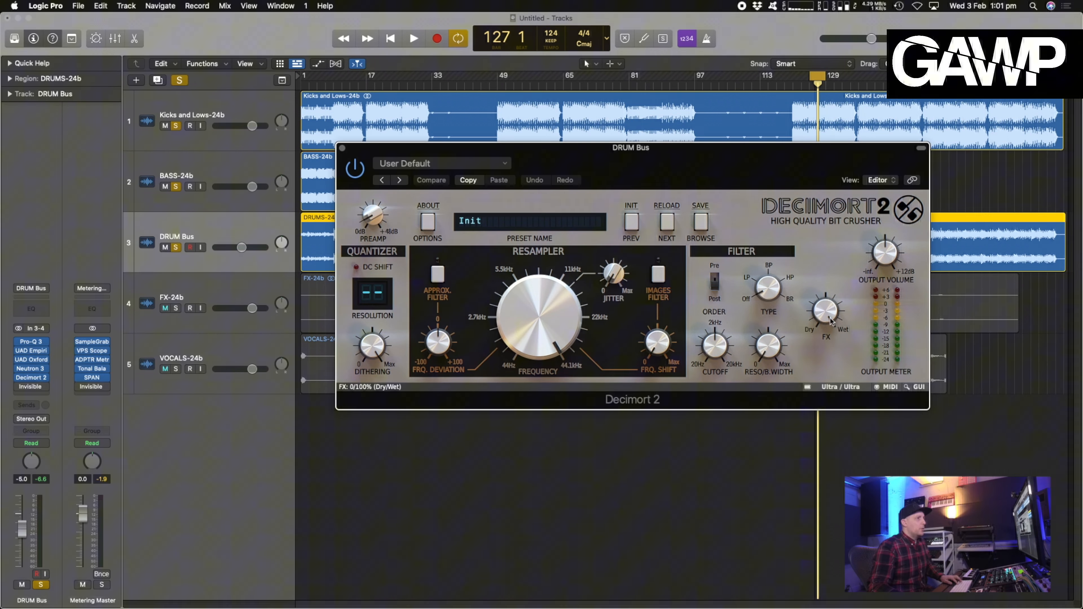
drag(830, 321, 824, 465)
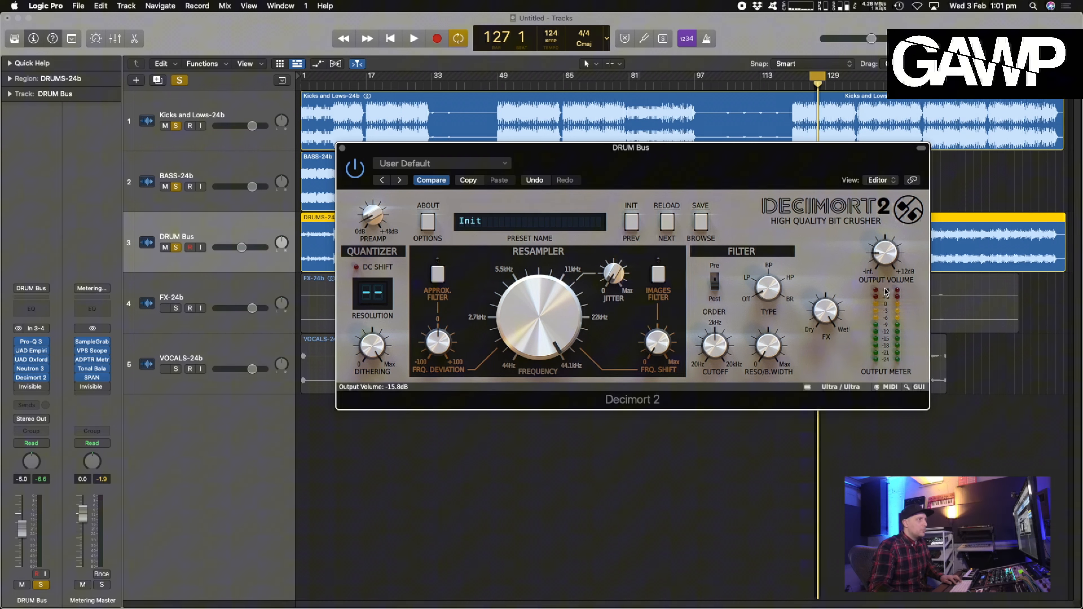
key(space)
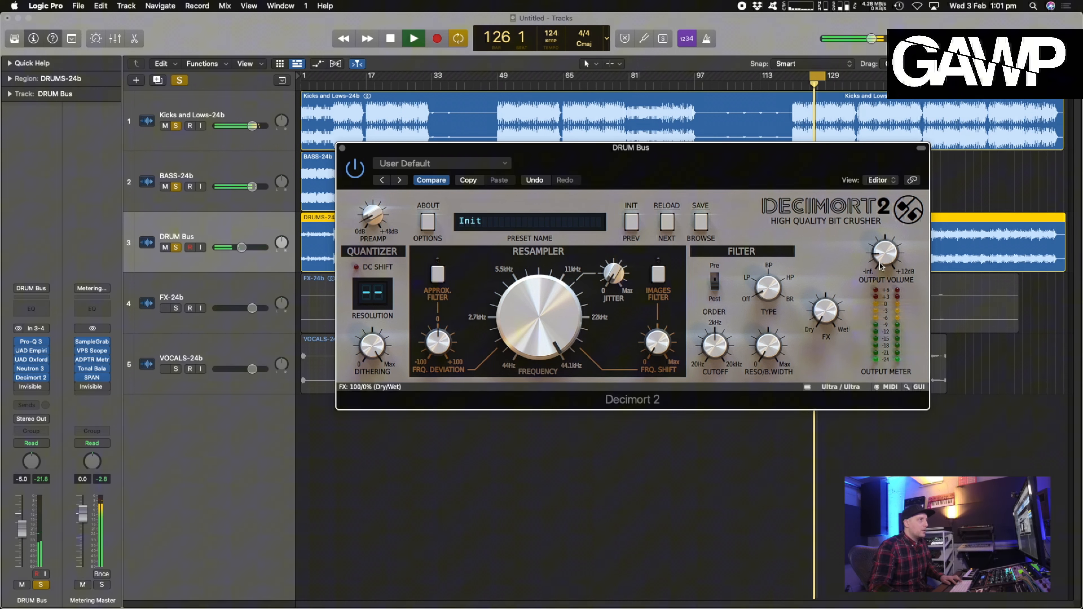
drag(881, 266, 882, 229)
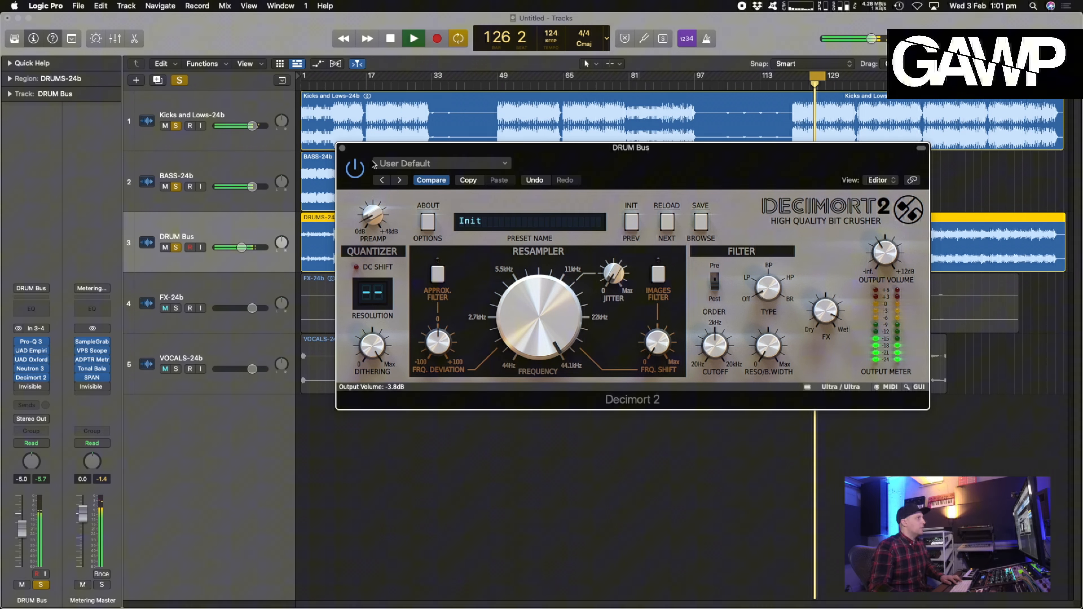
click(342, 148)
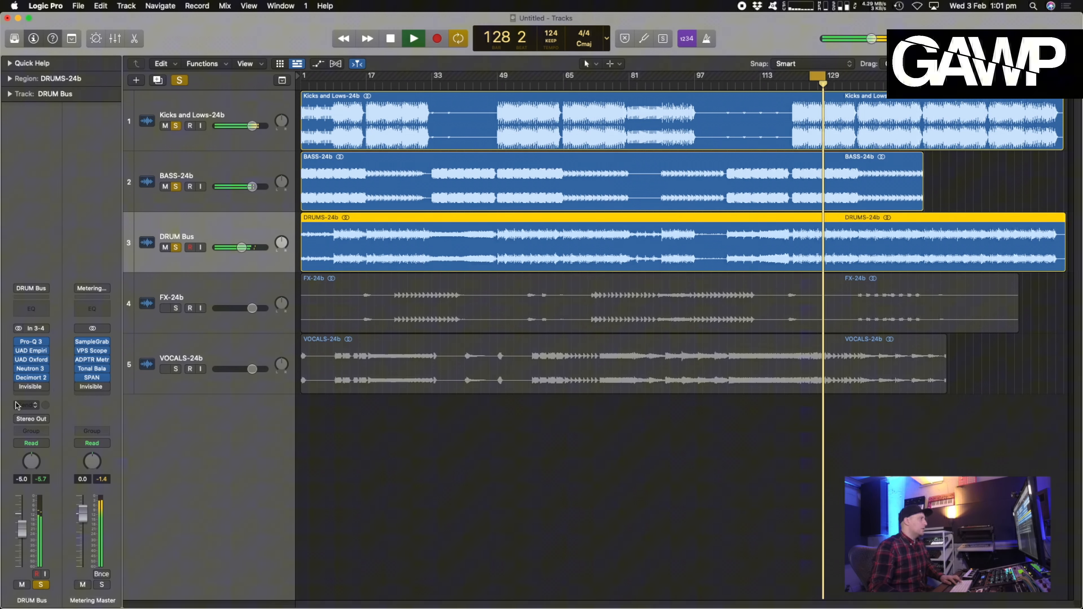
Step: Activate the bypassed Invisible Limiter at the end of the drum bus chain and check its settings
key(space)
click(43, 387)
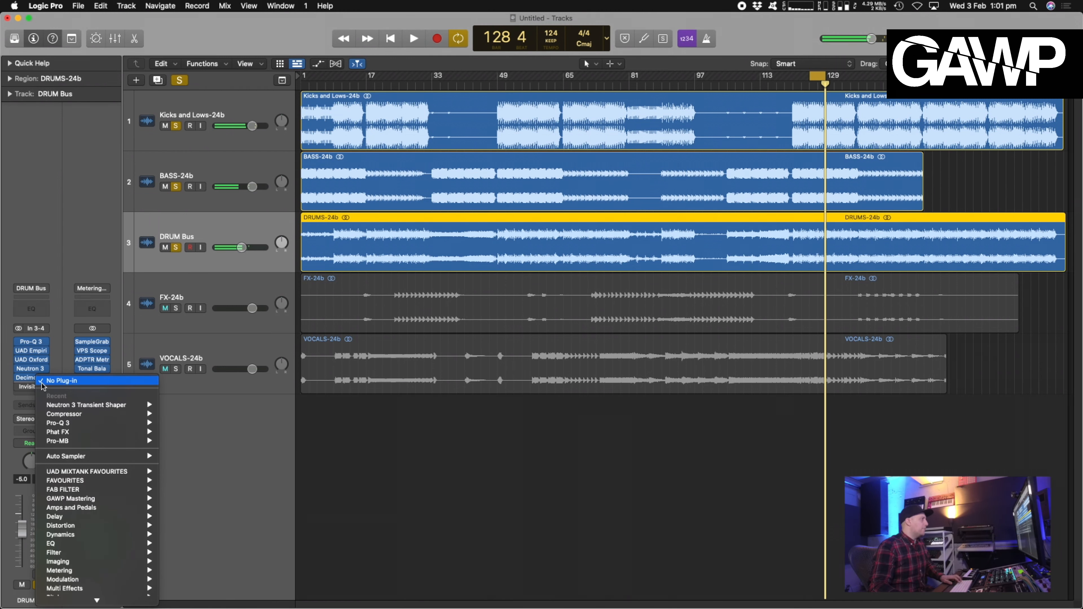
click(17, 389)
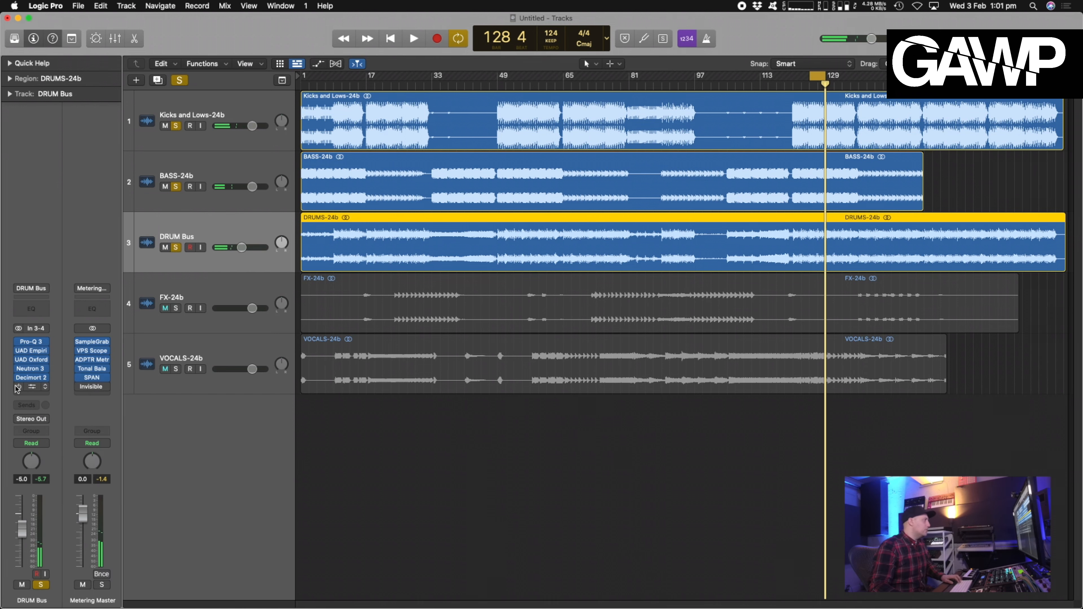
click(32, 388)
drag(483, 280, 460, 313)
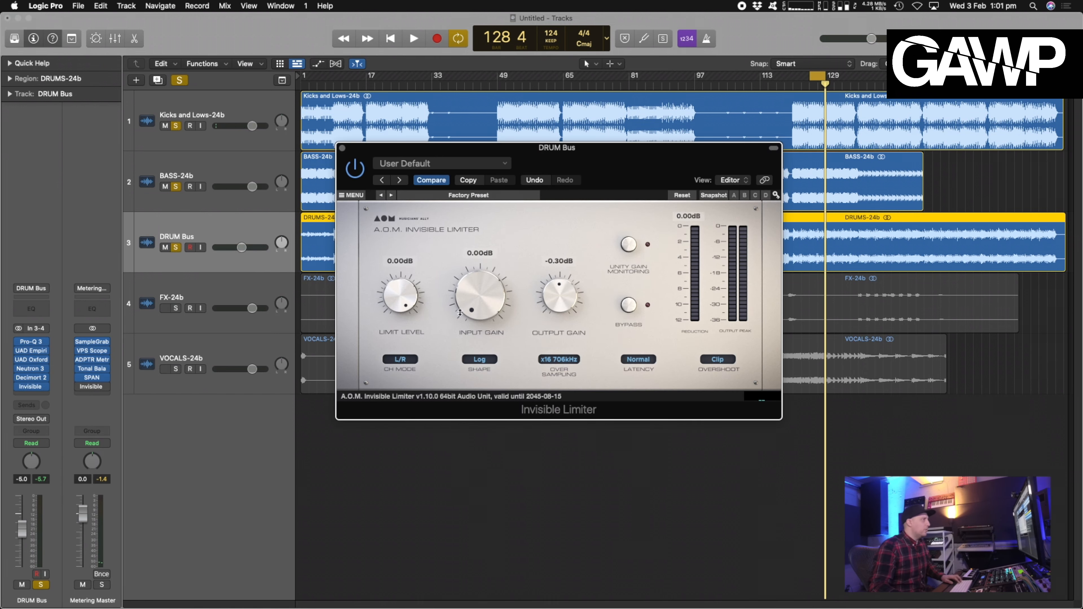
drag(557, 167, 530, 299)
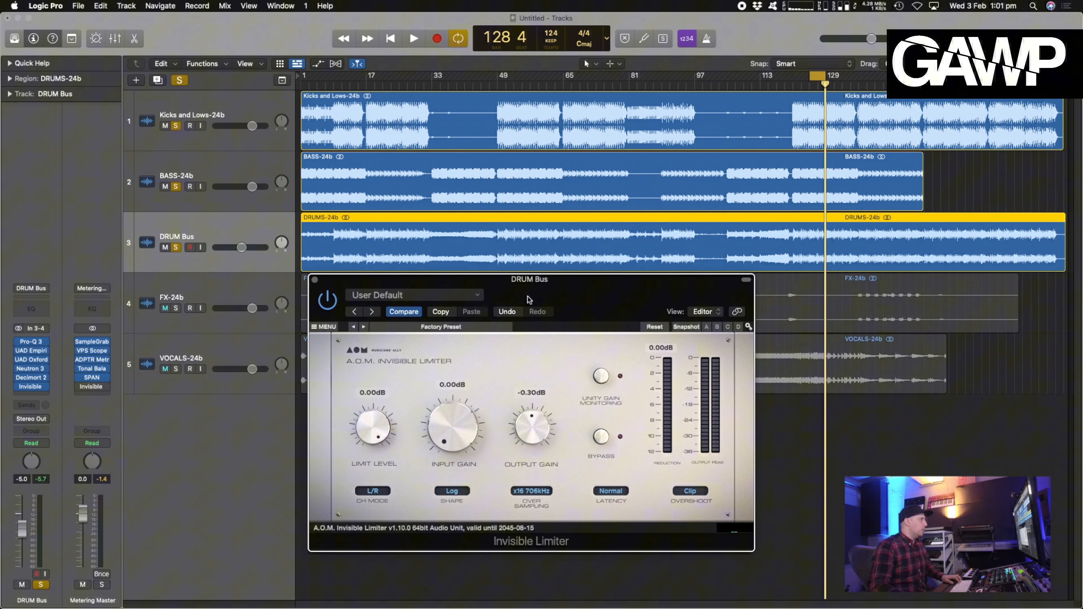
drag(599, 308, 614, 287)
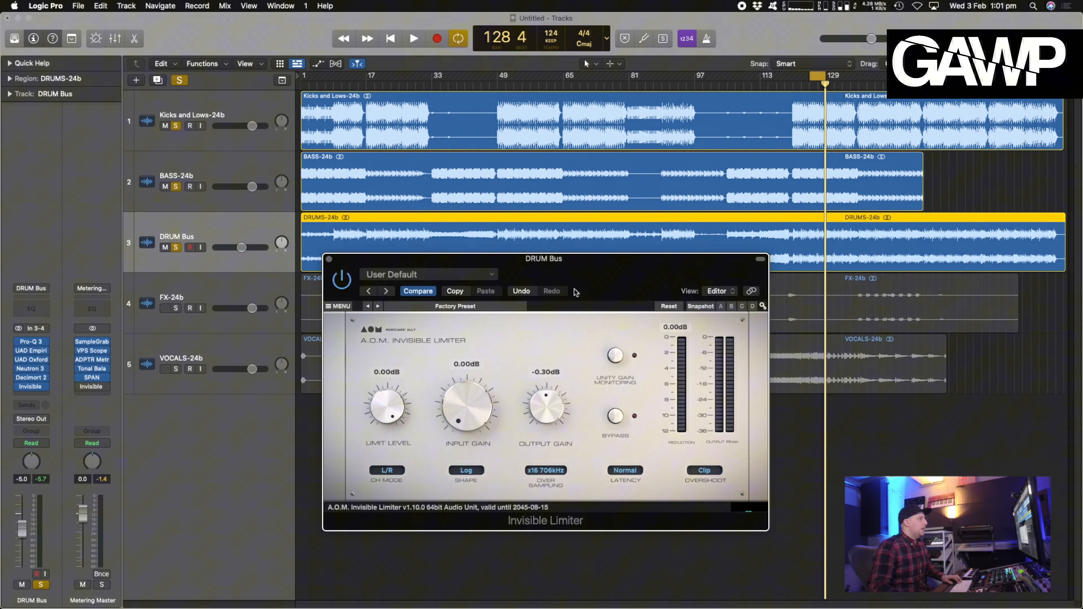
click(328, 259)
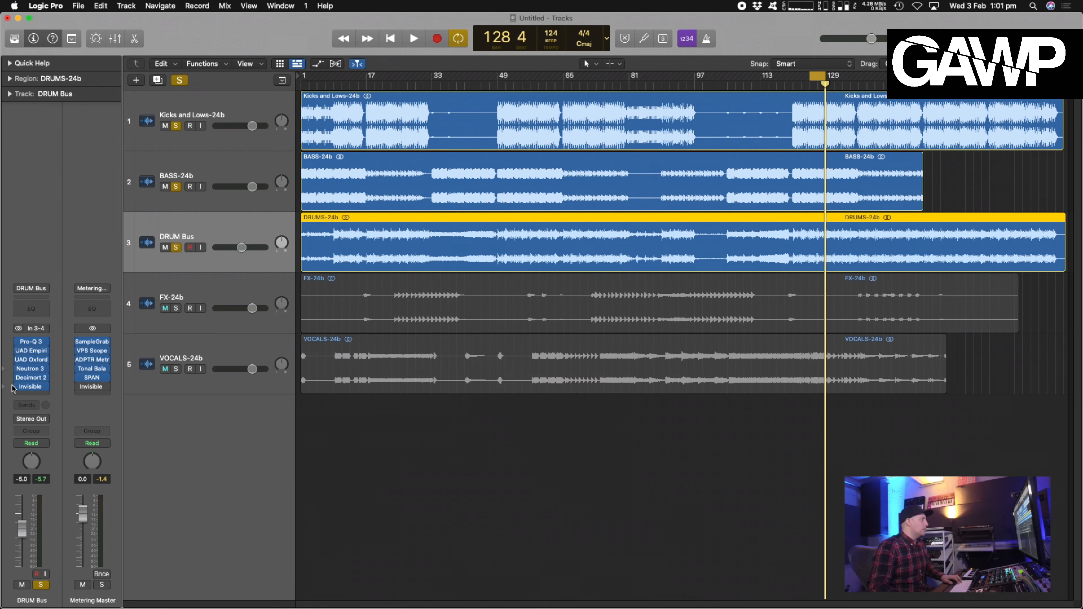
Step: Replace the Invisible Limiter on the drum bus with Logic's stereo Limiter
click(35, 387)
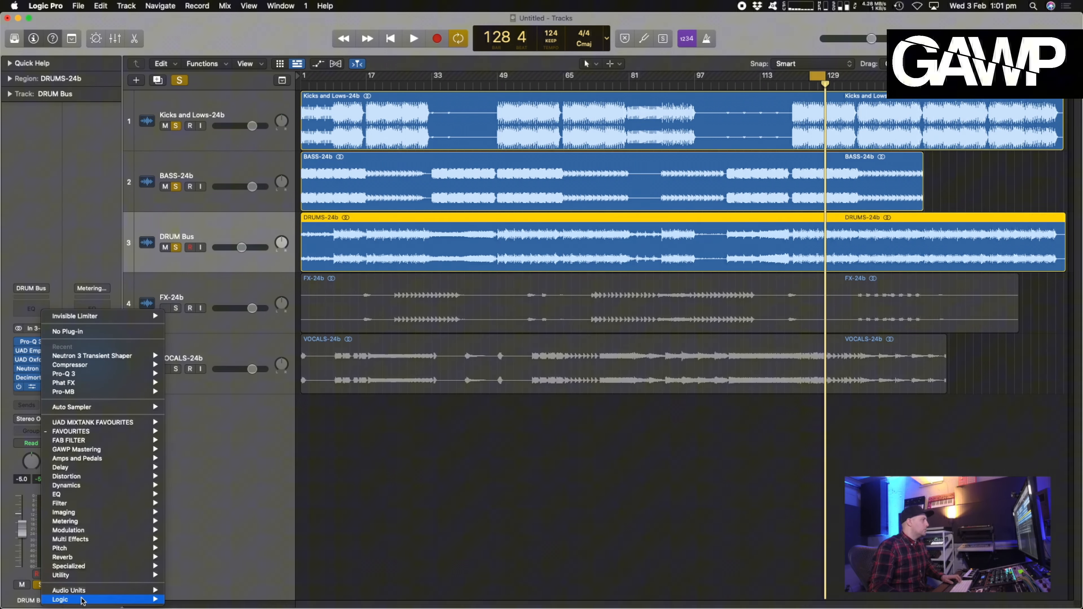
mouse_move(97, 598)
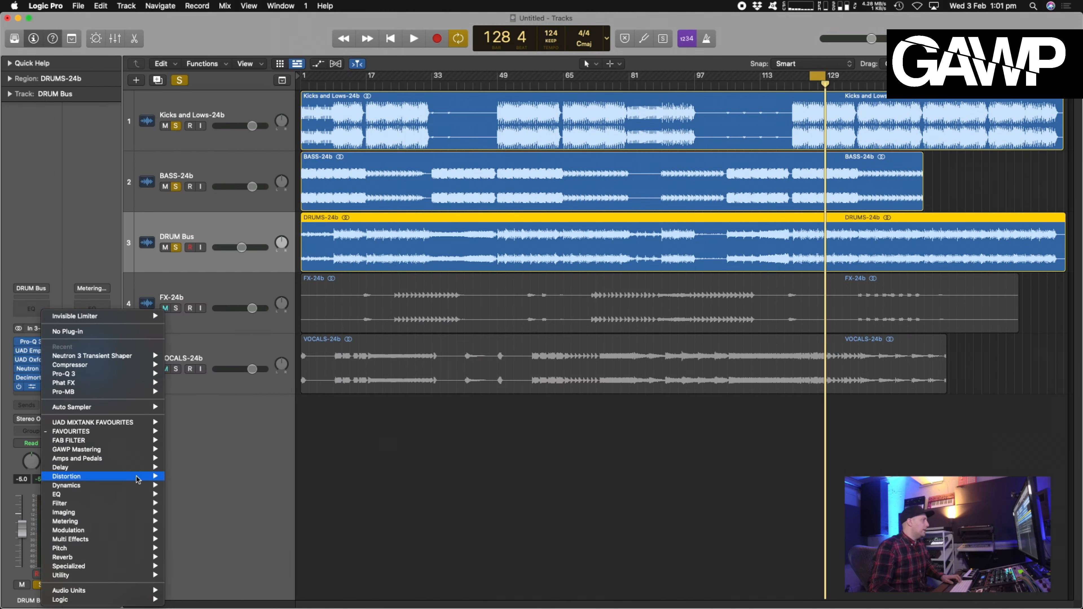
mouse_move(132, 493)
mouse_move(239, 531)
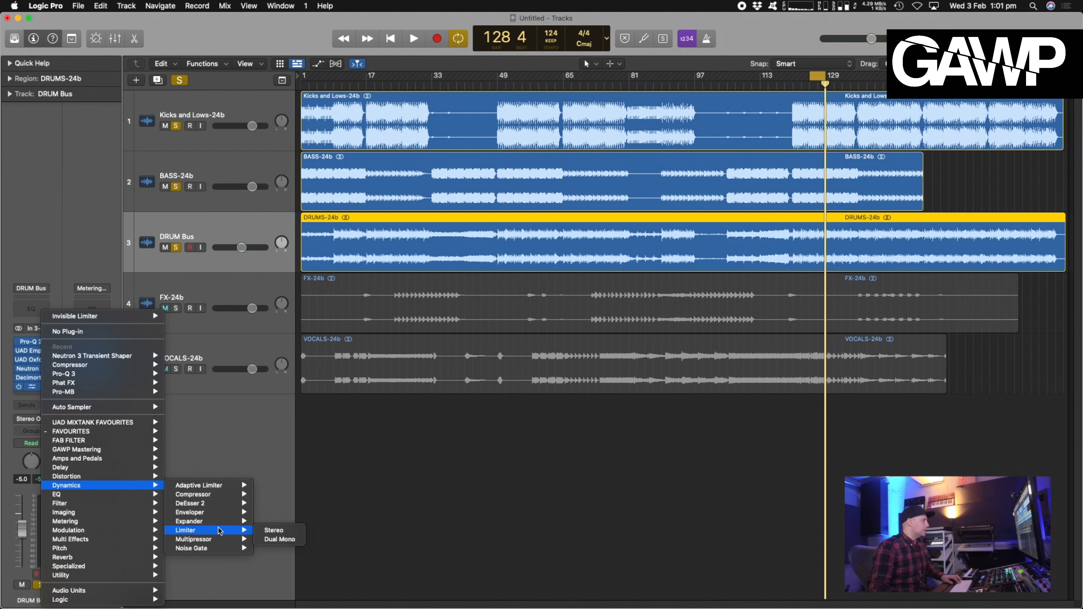
click(274, 530)
drag(570, 149, 622, 267)
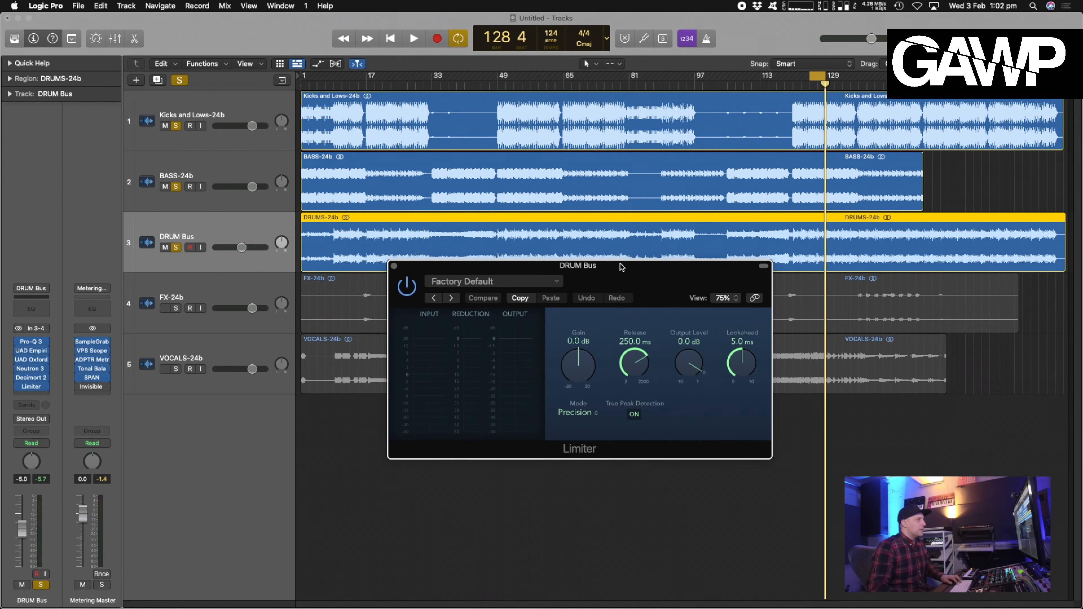
Step: Set the drum bus Limiter's output level to -0.3 dB and its gain to +3.9 dB during playback
click(587, 414)
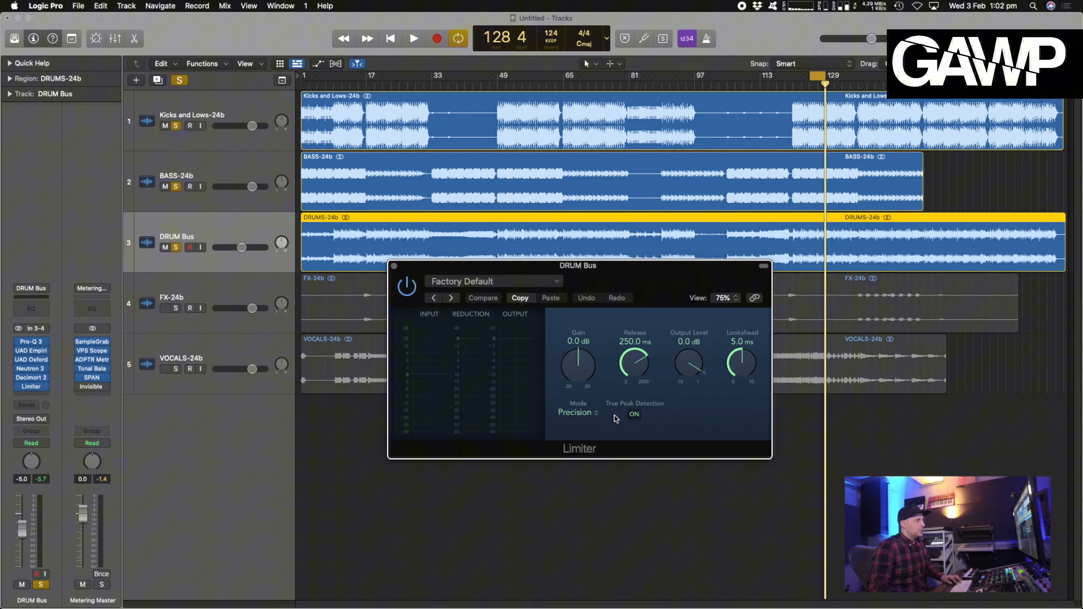
key(space)
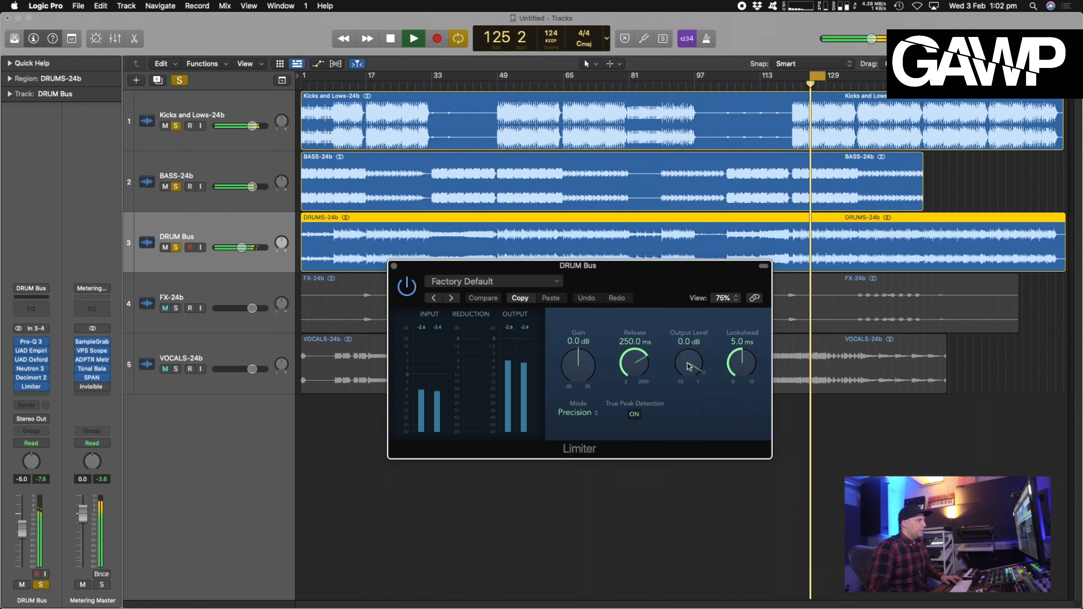
drag(683, 368, 683, 370)
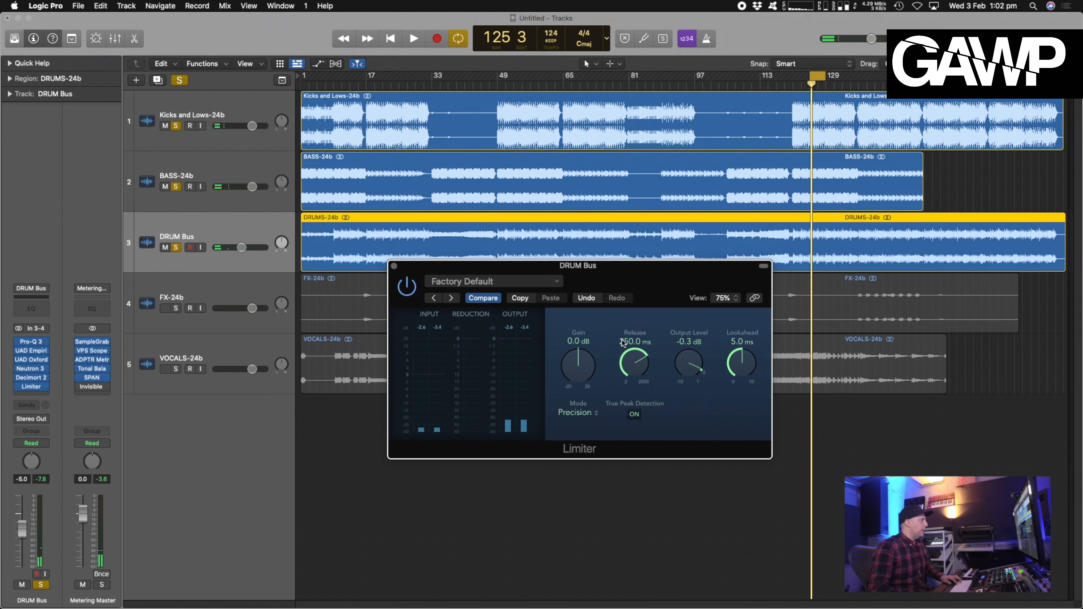
key(space)
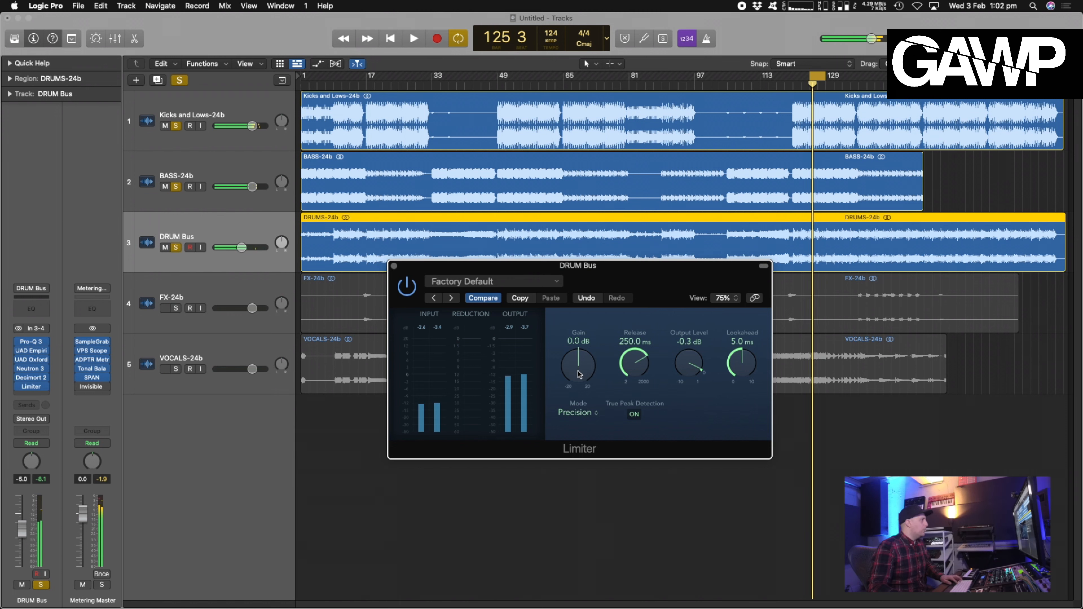
key(space)
drag(579, 375, 578, 360)
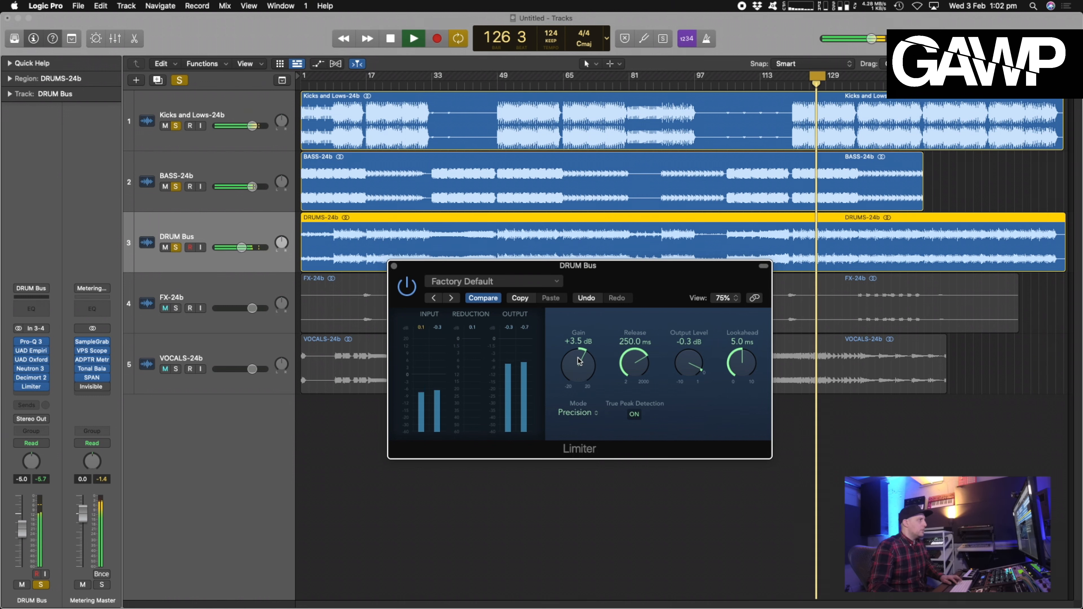
drag(578, 360, 579, 361)
key(space)
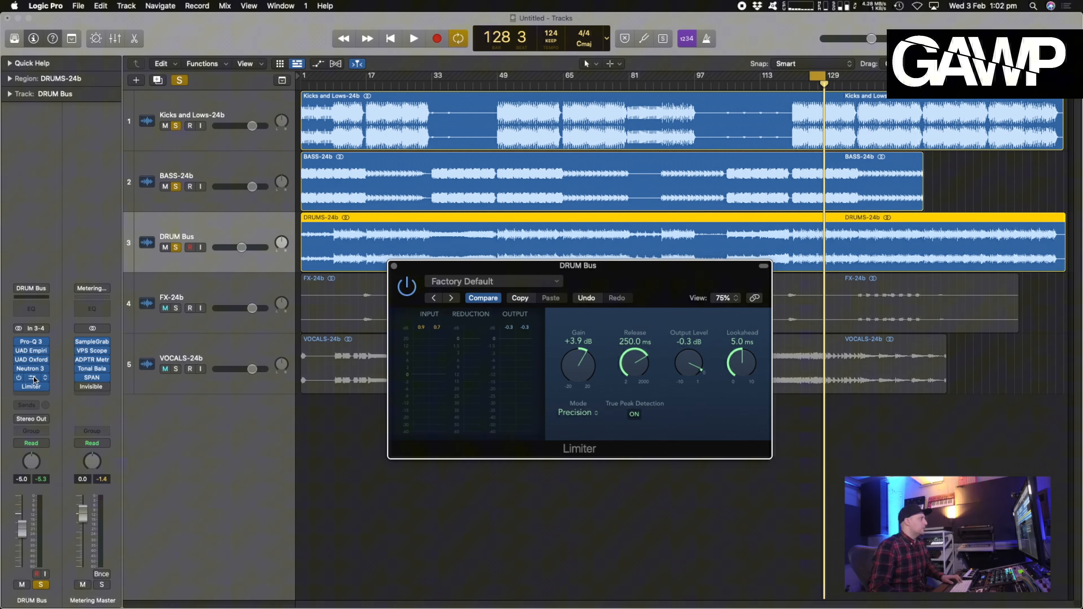
Step: Raise the high band's attack to 1.6 in the drum bus's Neutron 3 Transient Shaper
click(32, 369)
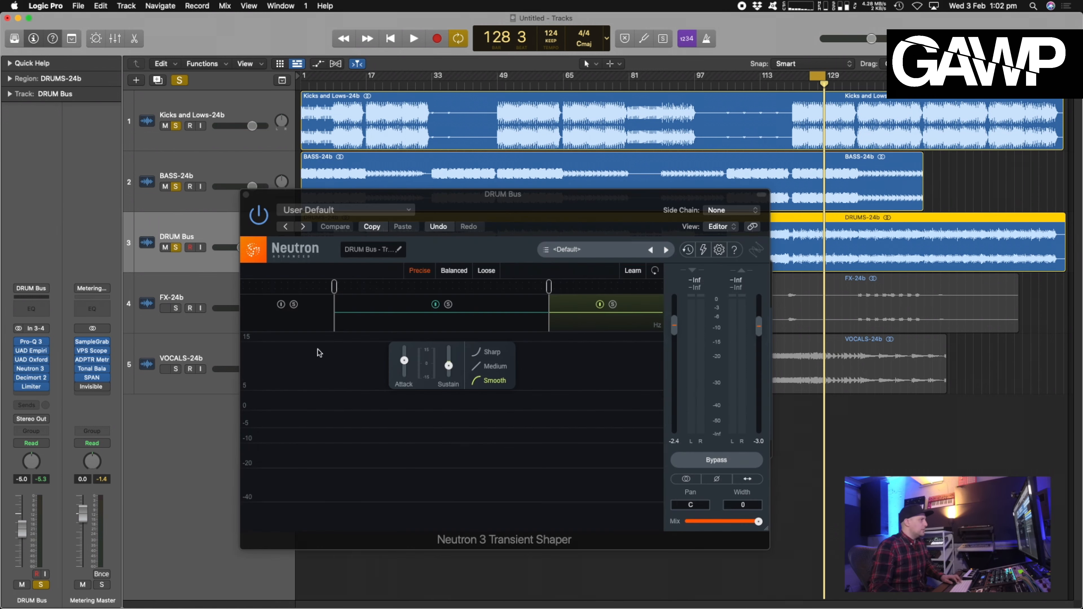
drag(591, 201, 620, 217)
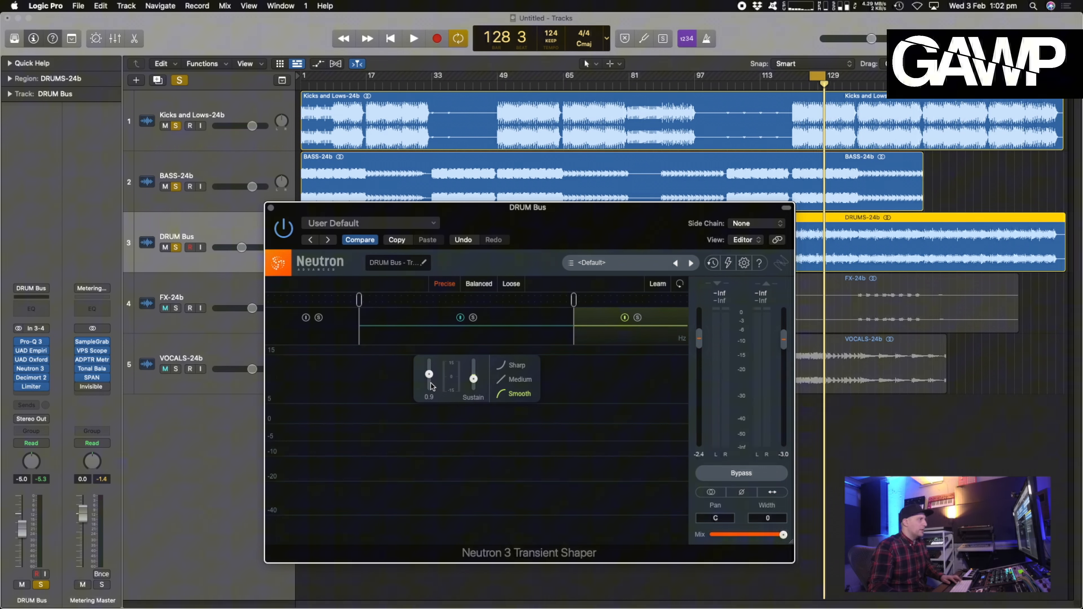
key(space)
drag(431, 379, 433, 369)
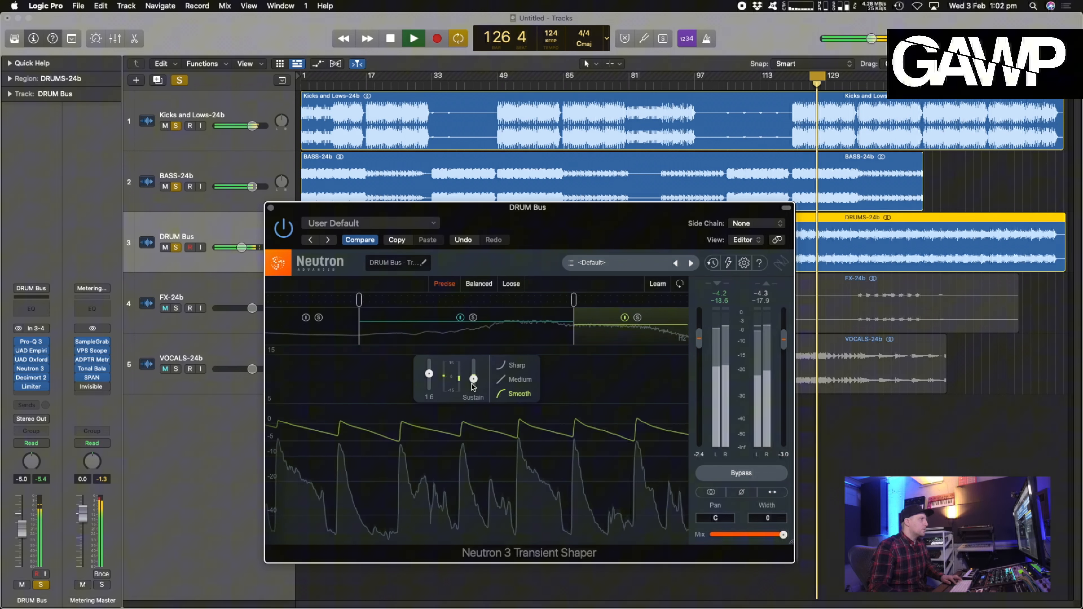
key(space)
click(270, 208)
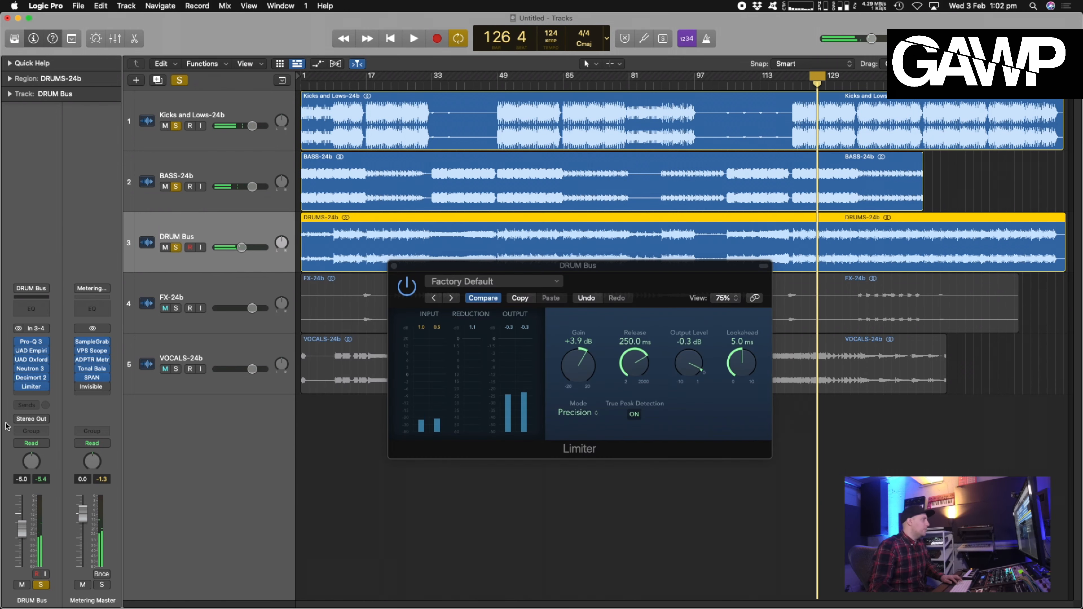
Step: Add a stereo Pro-Q 3 after the Limiter on the drum bus
click(39, 397)
mouse_move(102, 443)
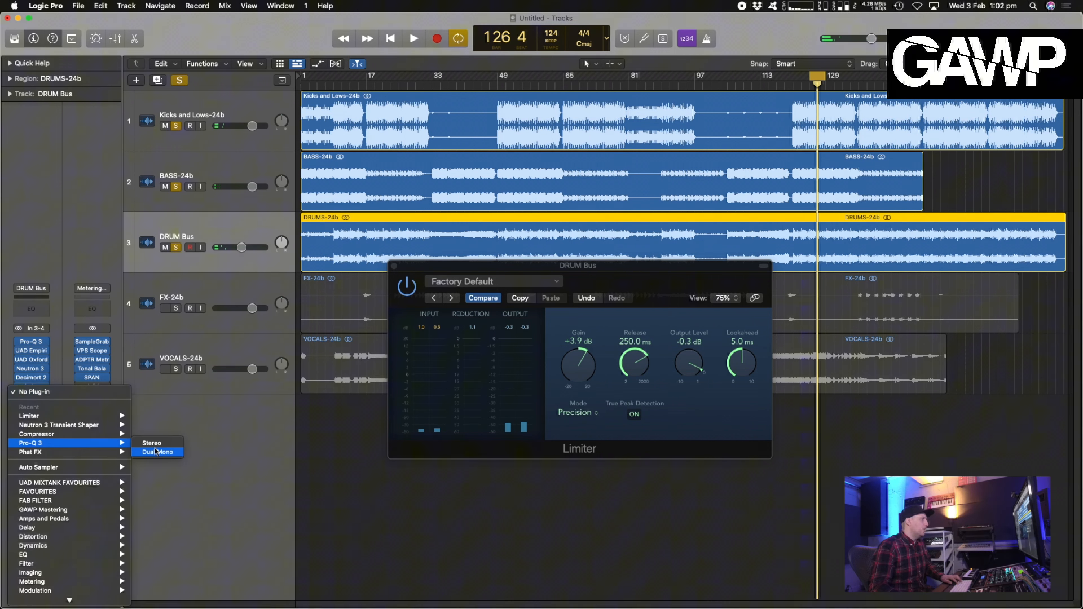
click(156, 451)
click(40, 387)
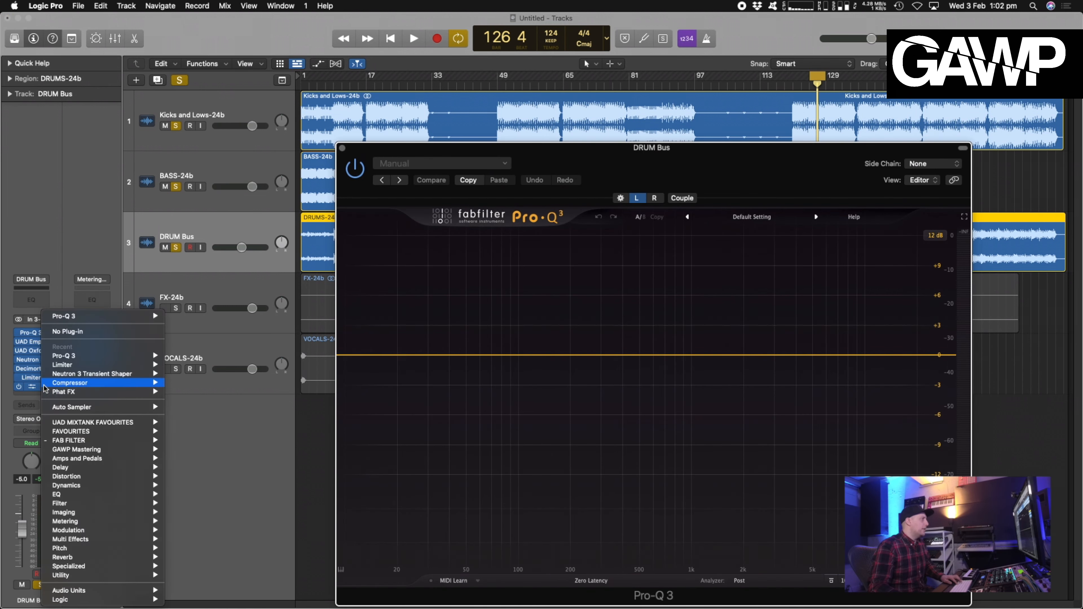
mouse_move(102, 441)
mouse_move(214, 513)
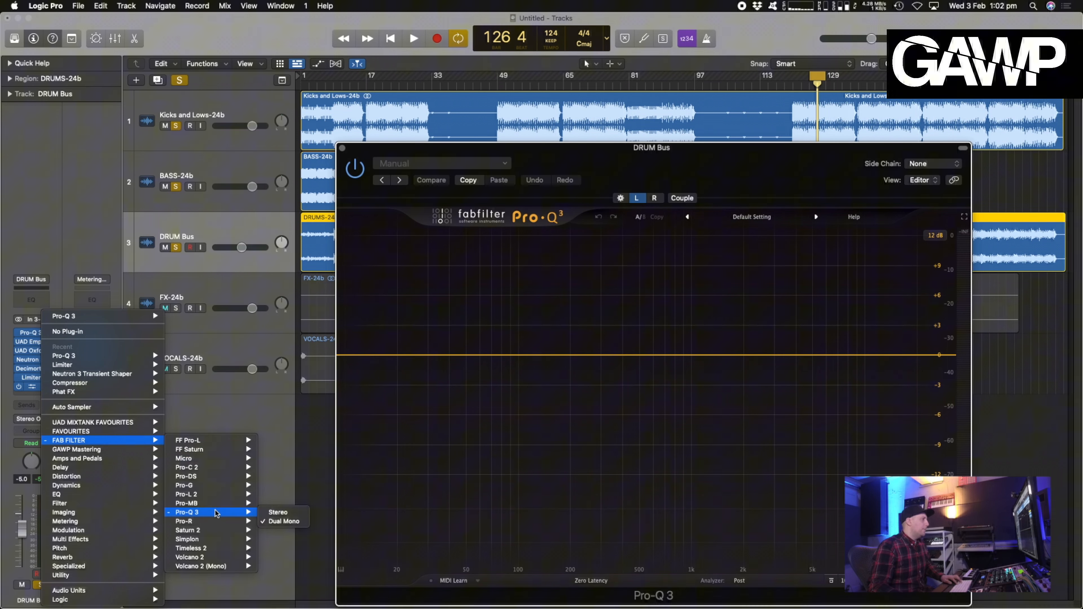
click(281, 513)
drag(807, 176, 796, 129)
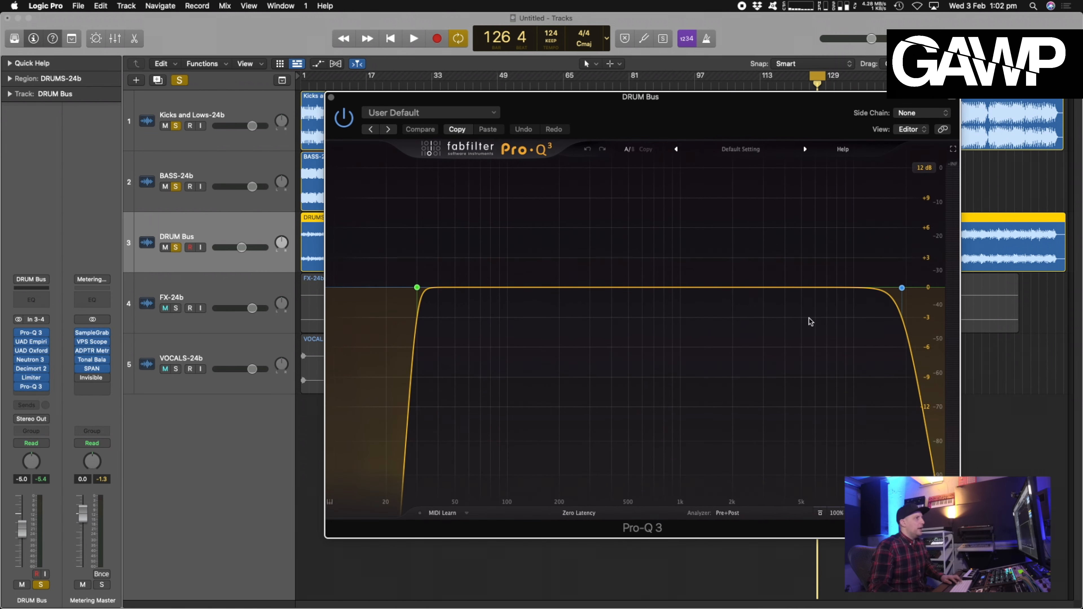
Step: Cut the drum bus's 5.6 kHz peak with a narrow bell in the new Pro-Q 3, about -4.59 dB at 5552 Hz with Q 40
key(space)
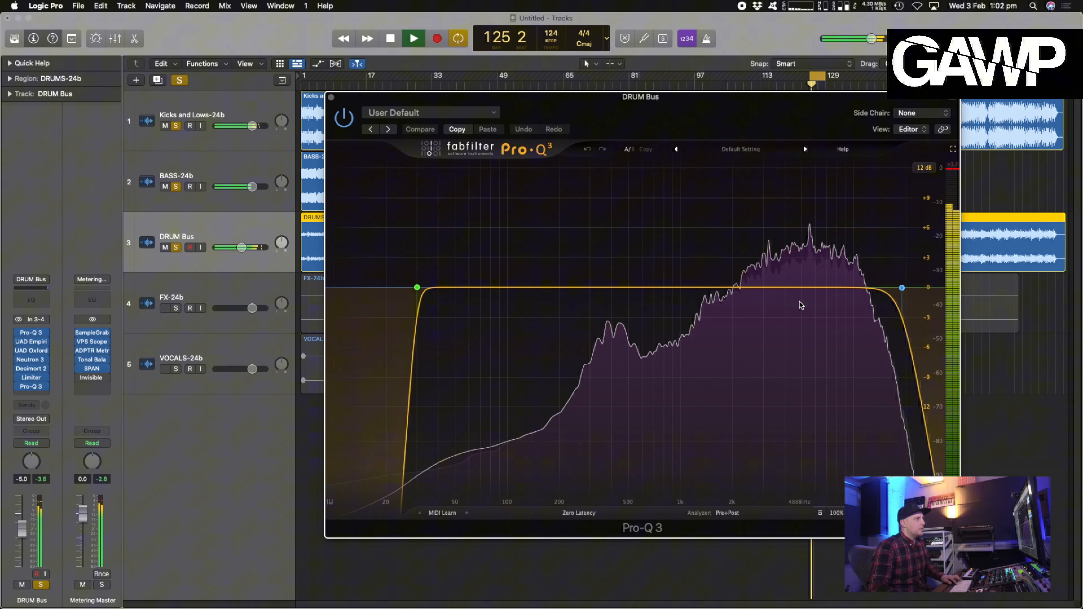
key(space)
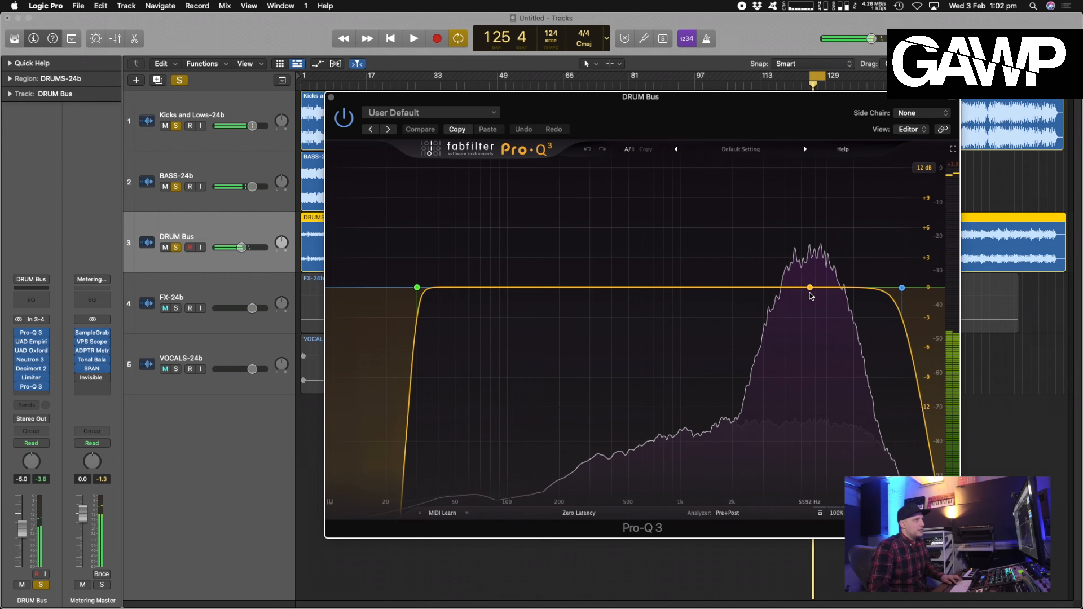
key(space)
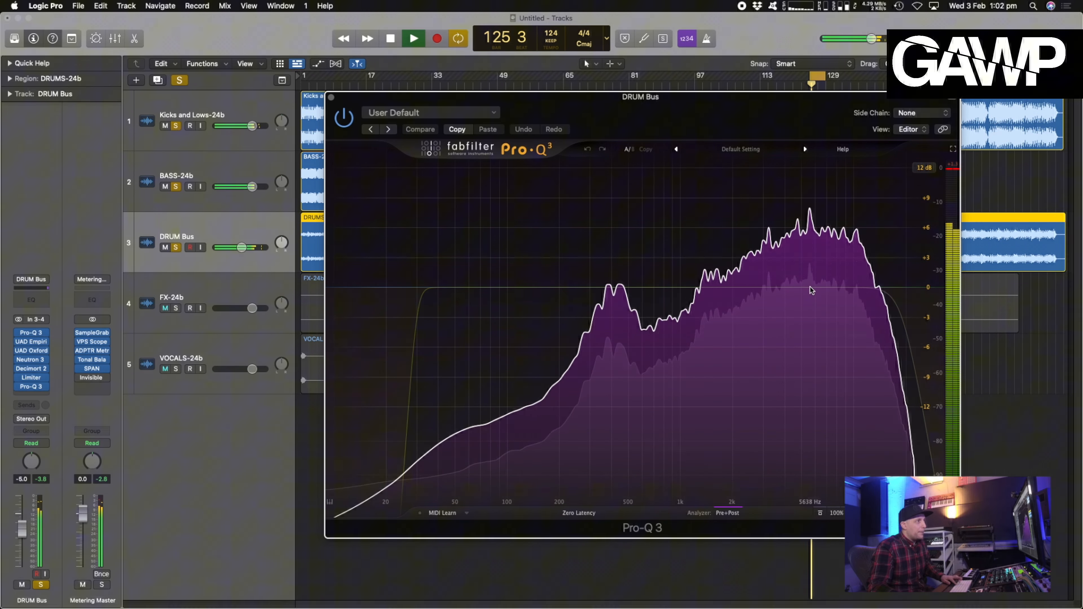
key(space)
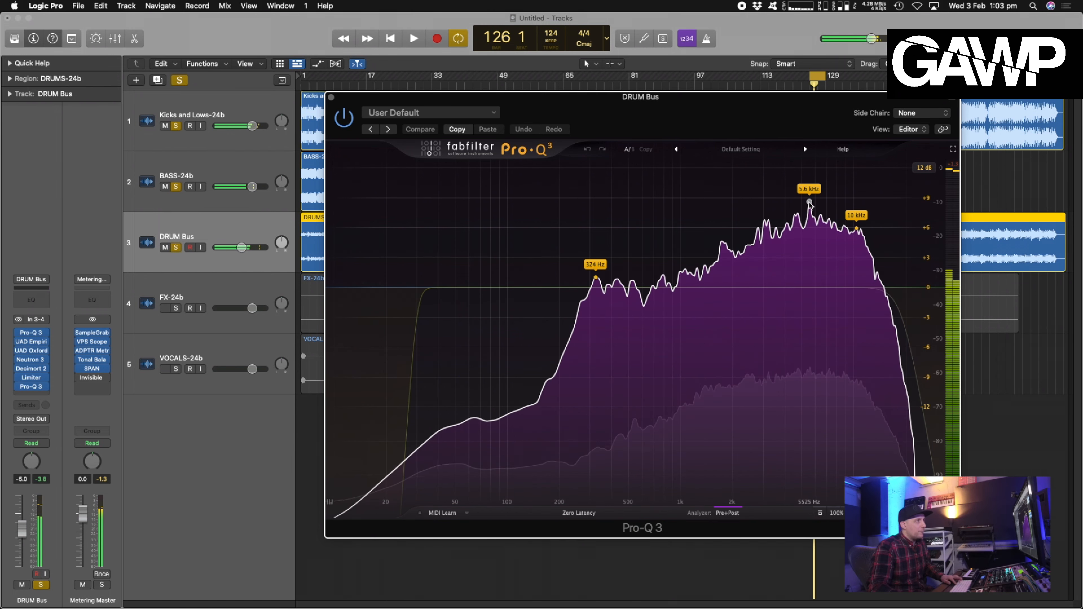
drag(809, 205, 810, 217)
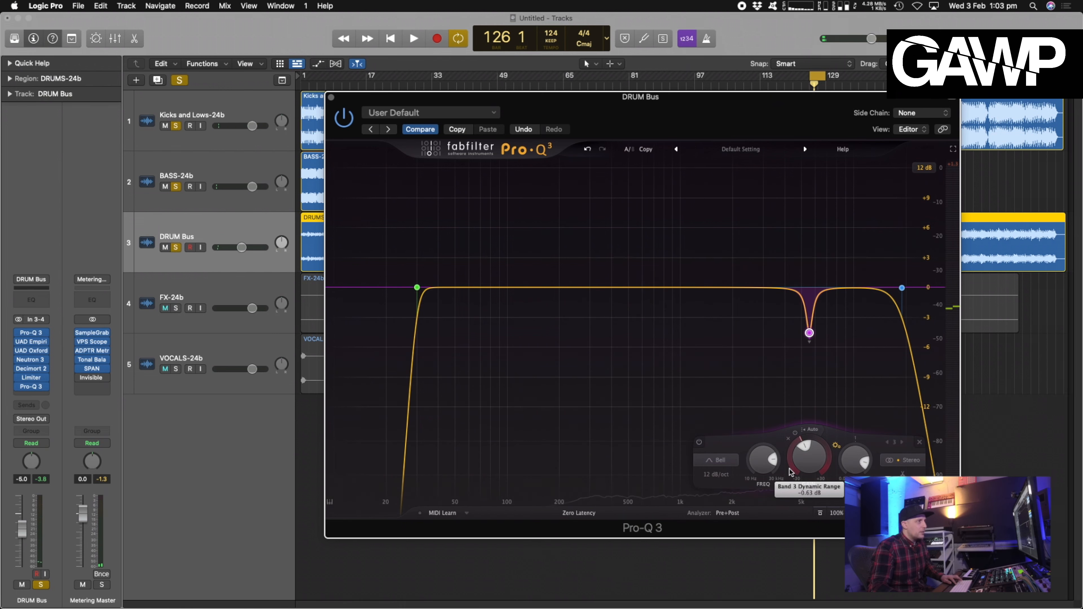
key(space)
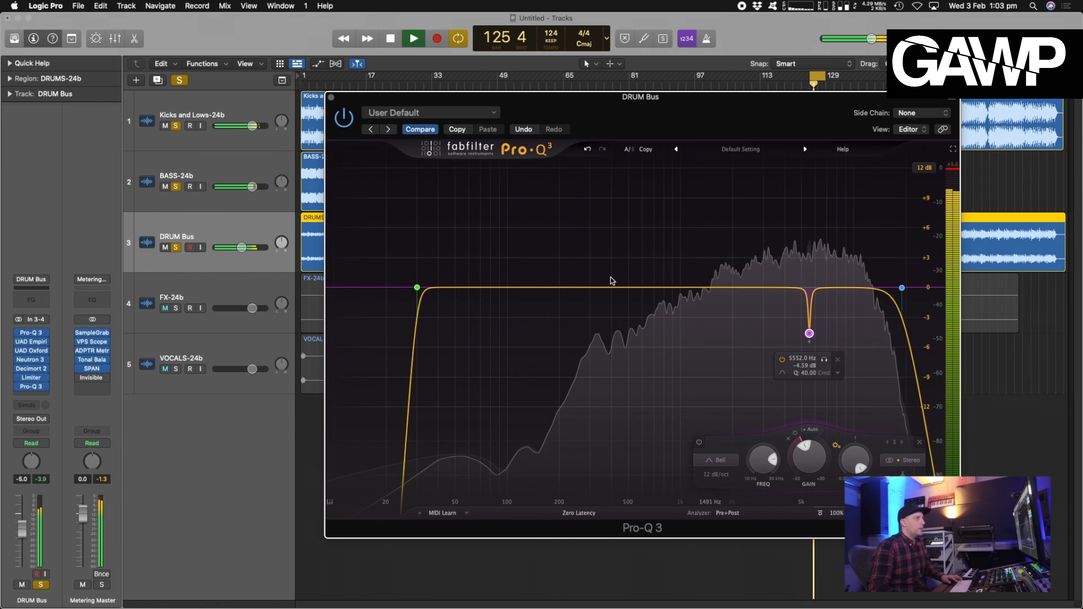
Step: Stop playback, insert a stereo soothe2 between the Limiter and the last Pro-Q 3 on the drum bus, and open its preset browser
key(space)
click(331, 97)
click(46, 394)
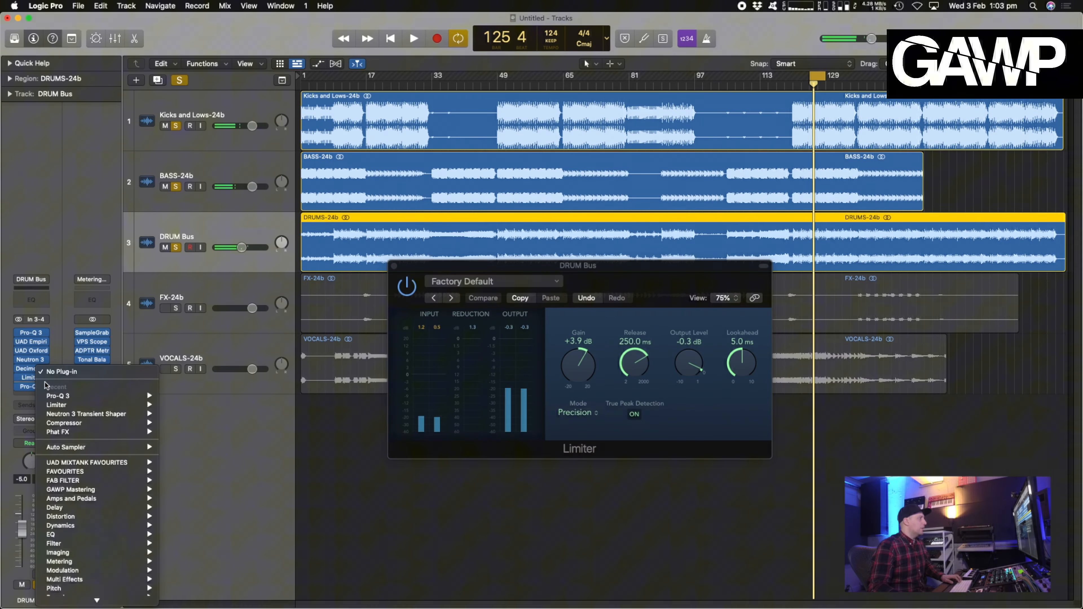
mouse_move(153, 591)
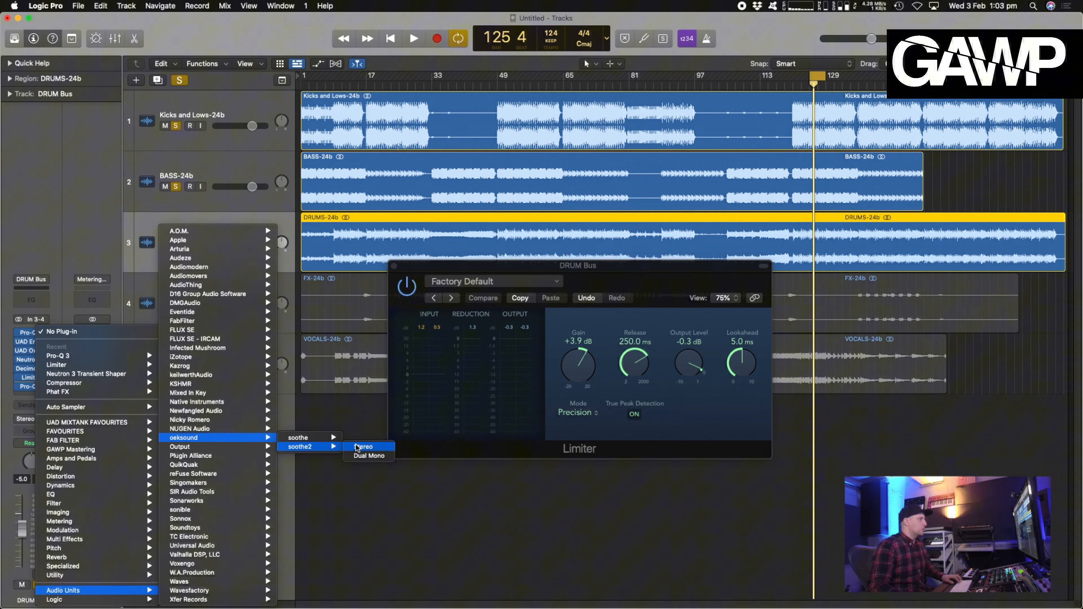
click(357, 448)
click(609, 195)
Step: Try soothe2's "Ear friendly top on master too" preset from the Master category and look through the other Master presets
click(656, 444)
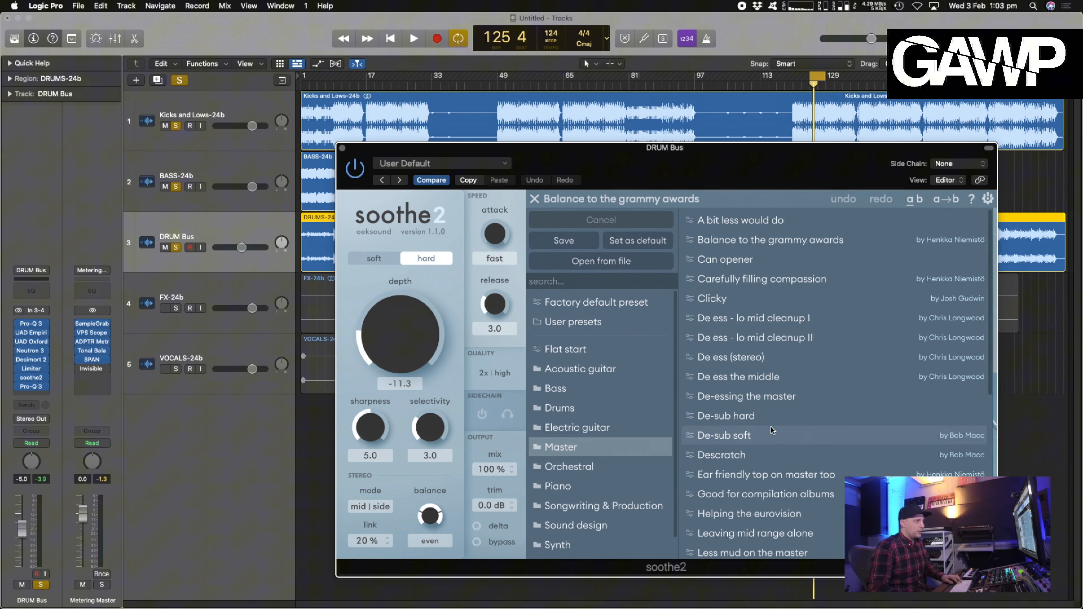
click(764, 476)
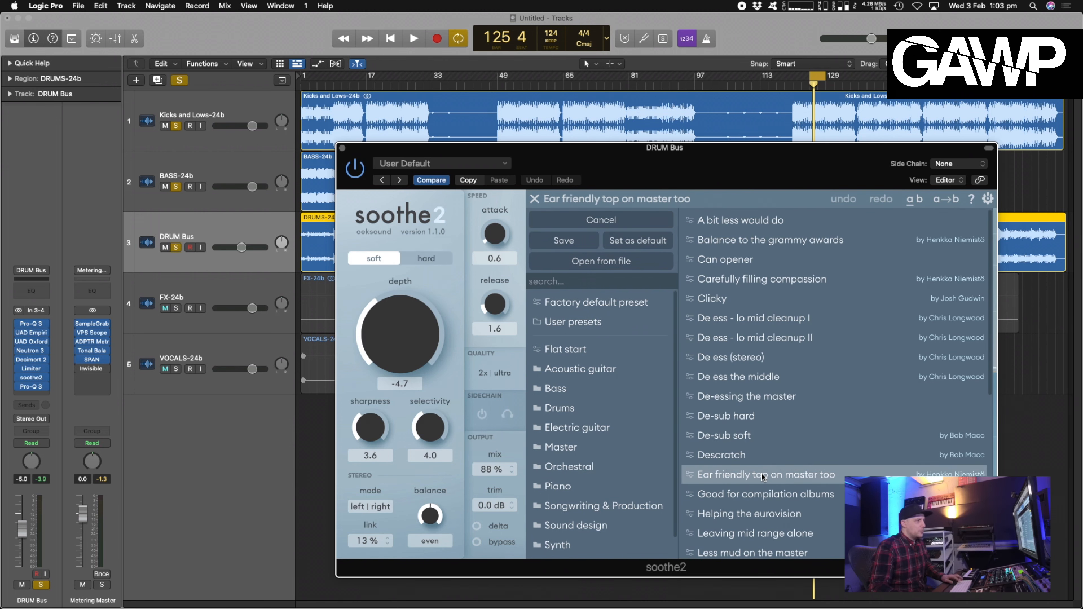
scroll(764, 477, down, 5)
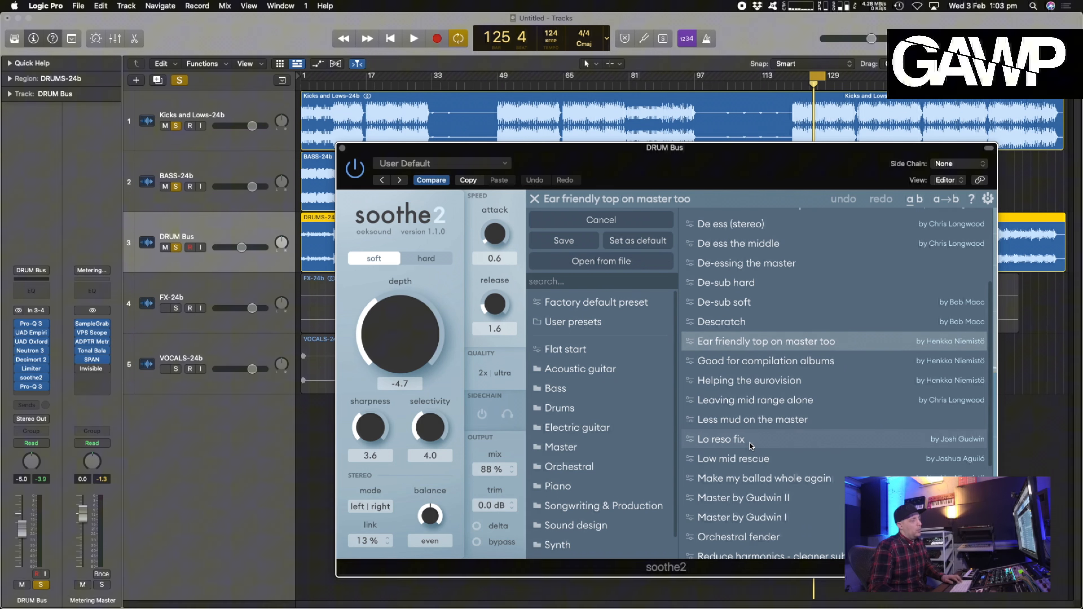
scroll(752, 447, down, 3)
Step: Load the "Matte cymbals" preset from the Drums category in the drum bus's soothe2
click(538, 407)
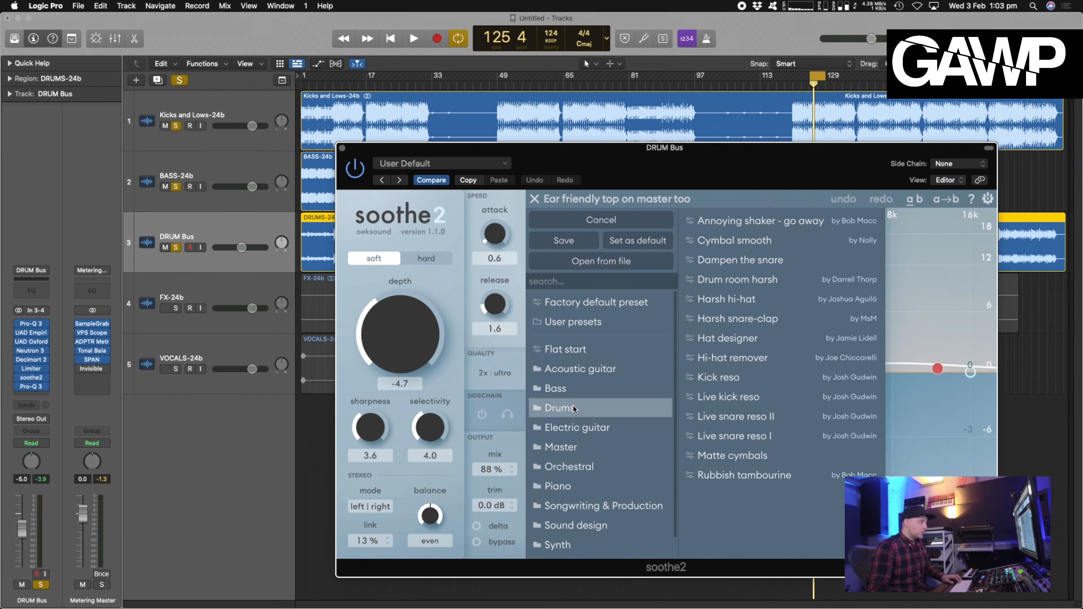
click(745, 456)
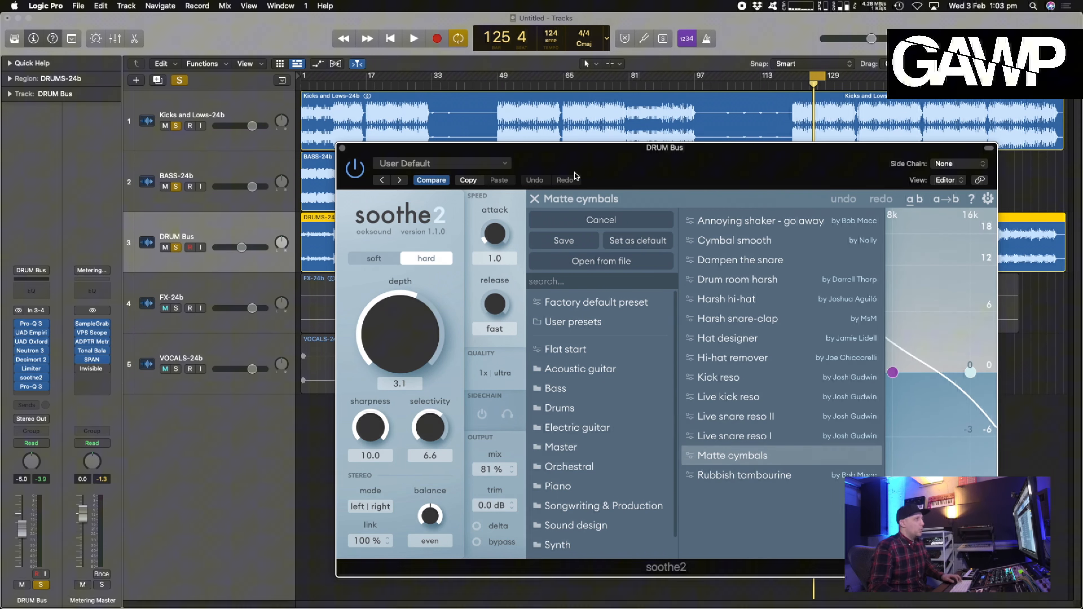
drag(534, 148, 473, 119)
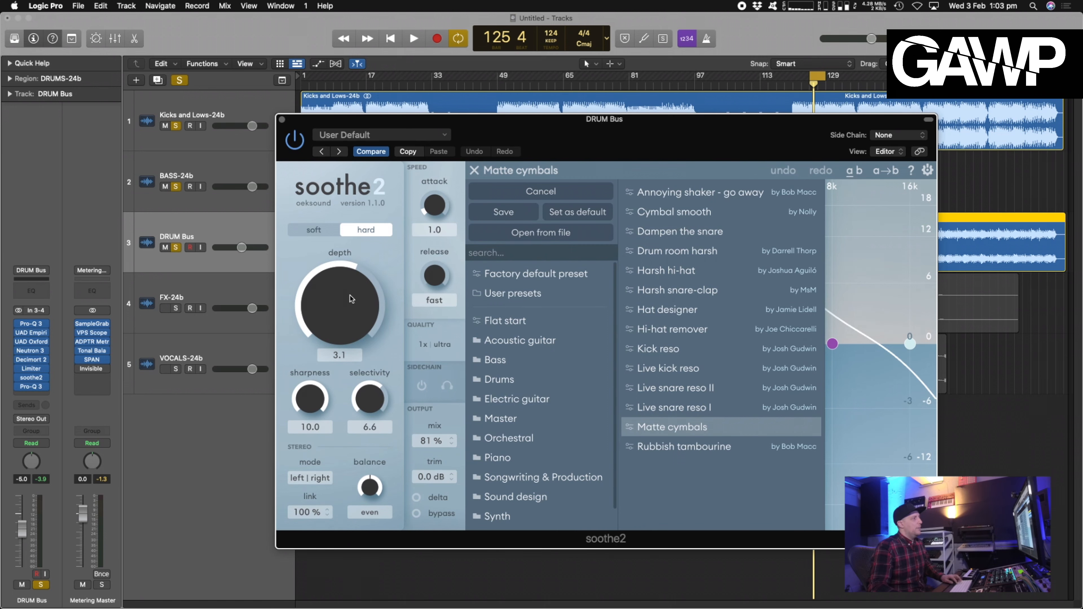
drag(576, 133, 510, 174)
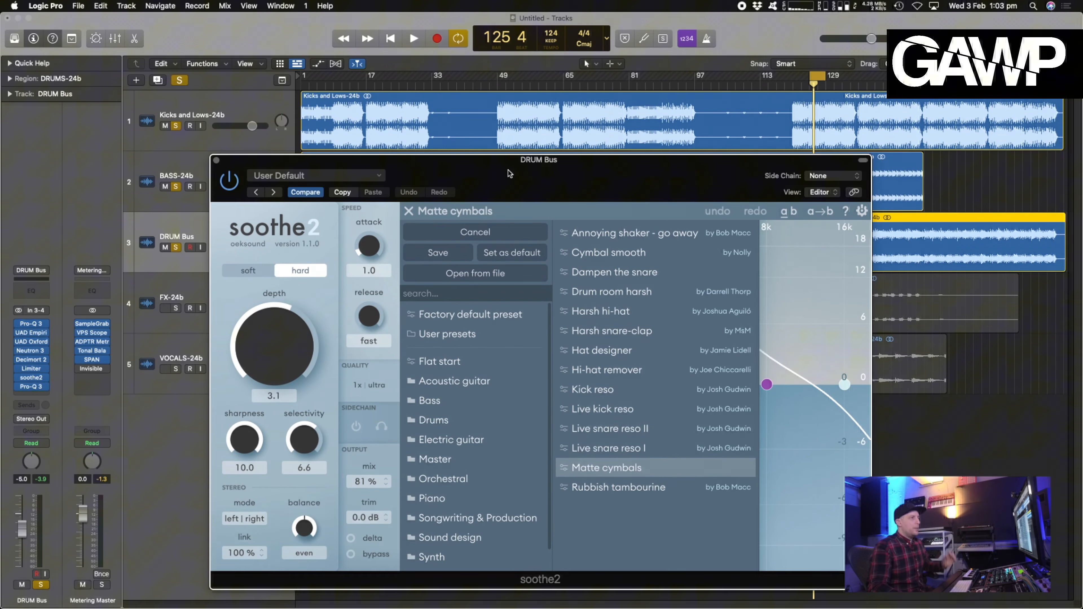
Step: Raise soothe2's depth to 3.8 during playback and compare the drum bus with the plug-in bypassed and active
key(space)
drag(279, 337, 279, 336)
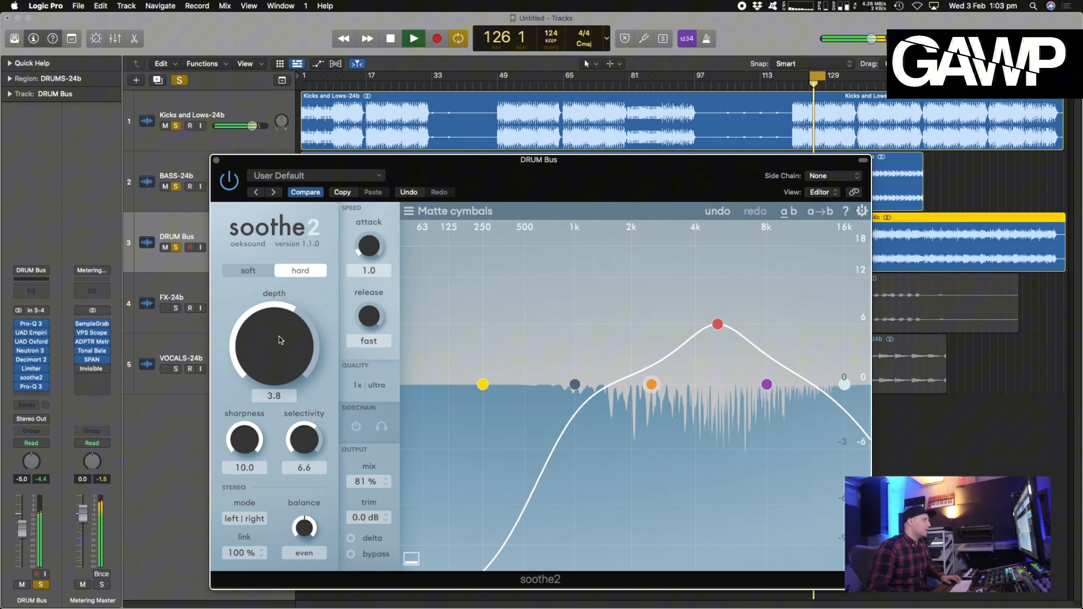
click(234, 183)
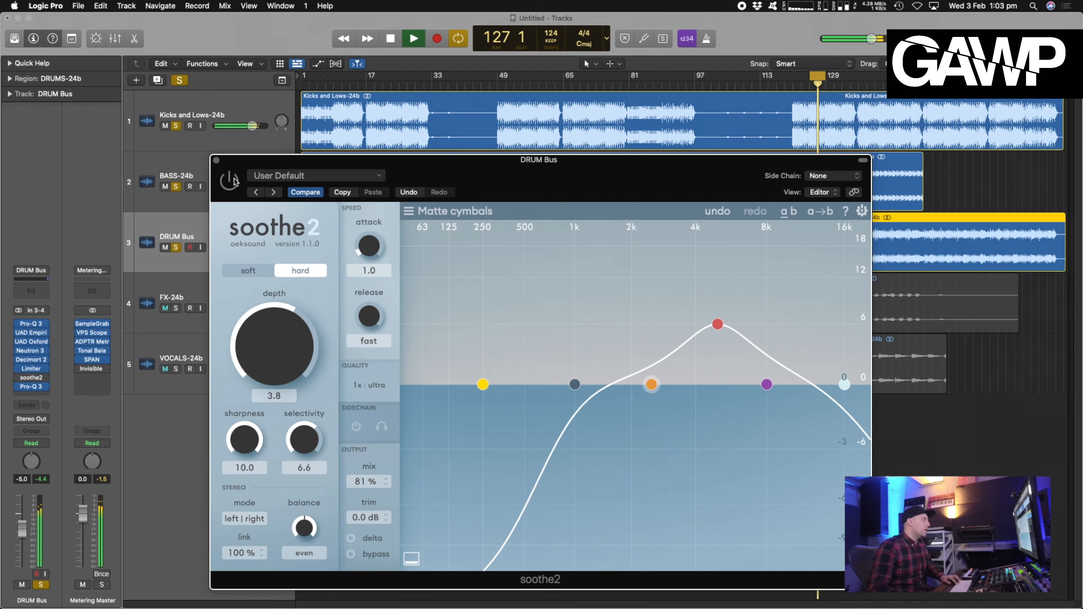
key(space)
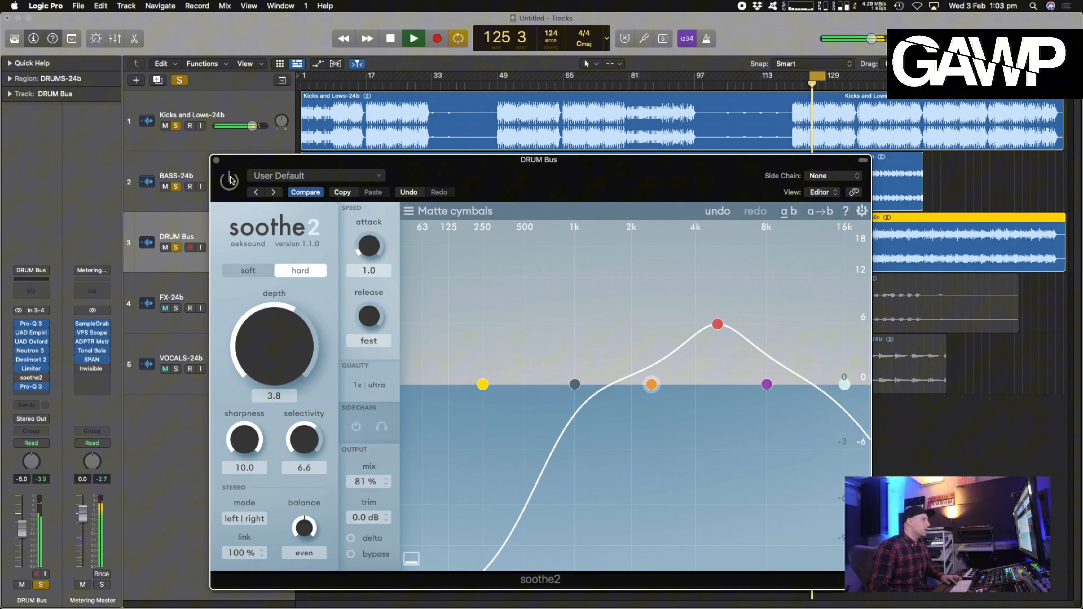
click(229, 180)
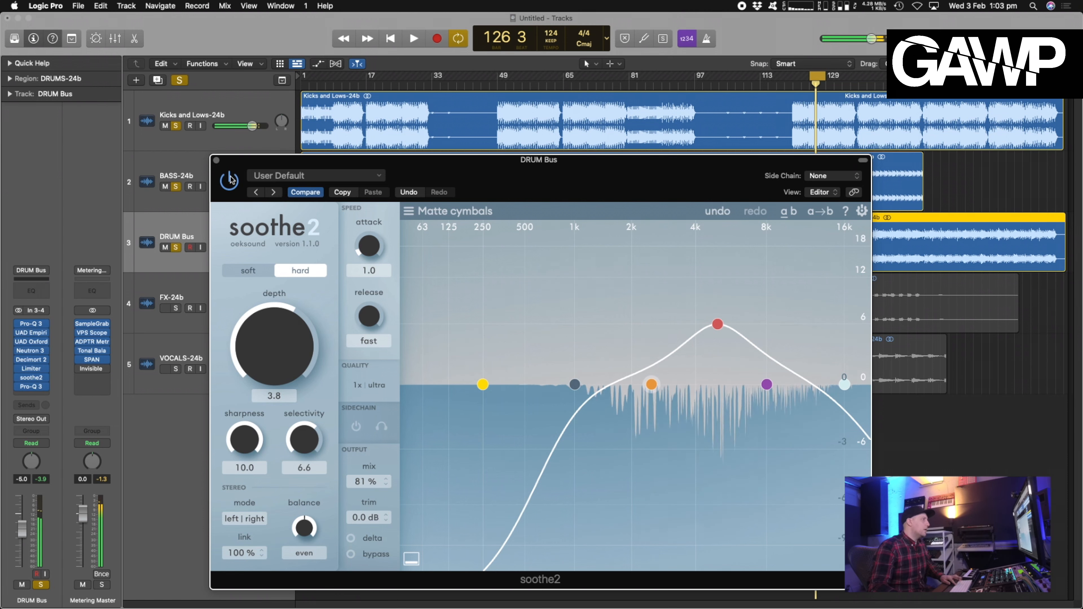
Step: Lower soothe2's depth slightly, stop playback and close the plug-in window
drag(271, 319, 263, 334)
key(space)
click(217, 161)
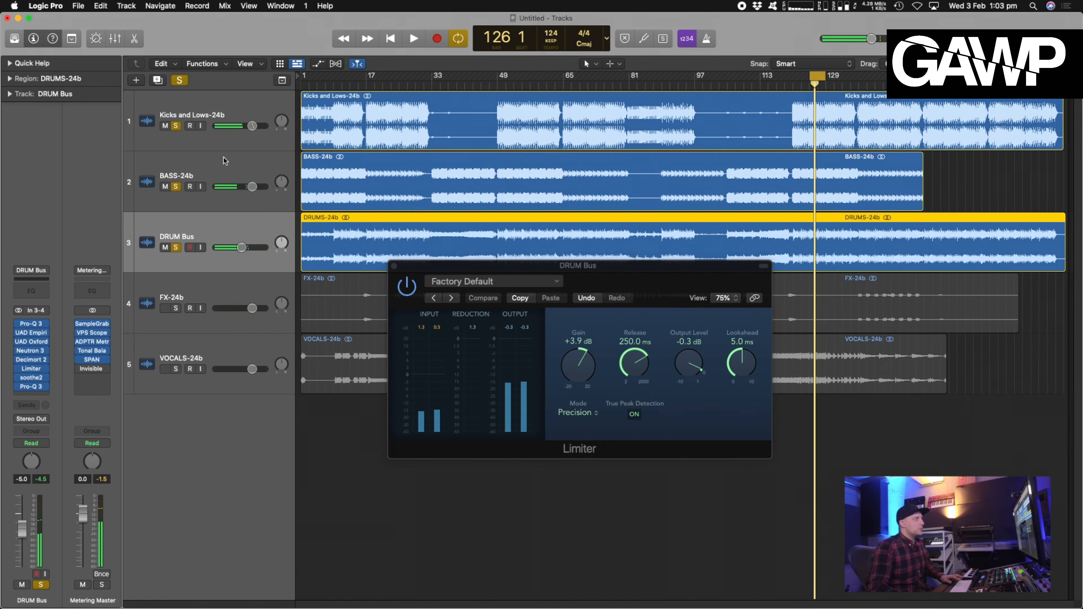
Step: Add a broad bell boost of about +1.14 dB at 11852 Hz with Q 1.013 in the drum bus's last Pro-Q 3 during playback
click(31, 388)
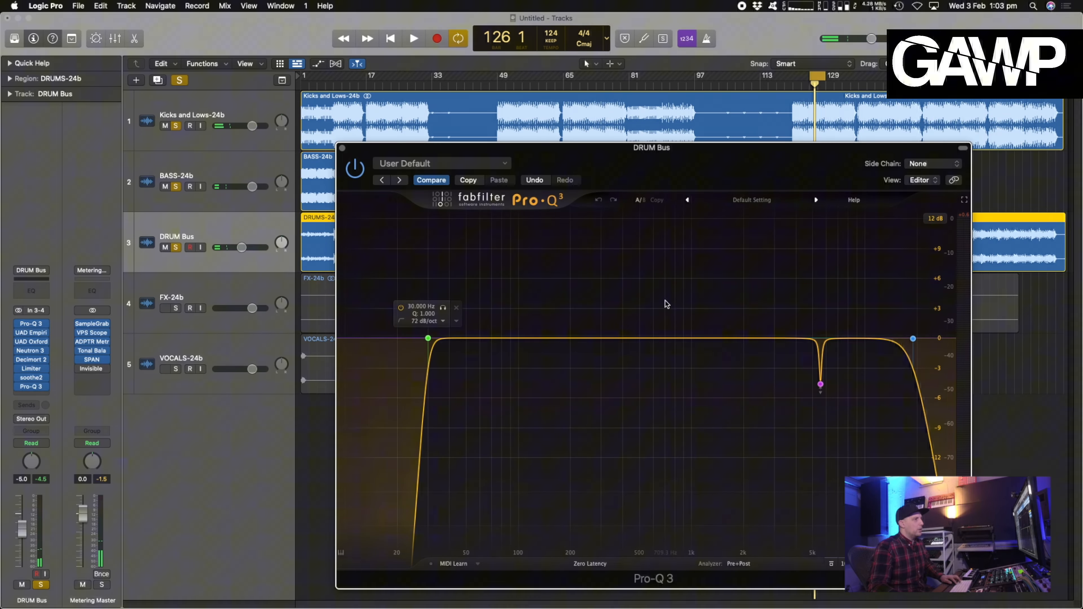
key(space)
drag(697, 340, 878, 328)
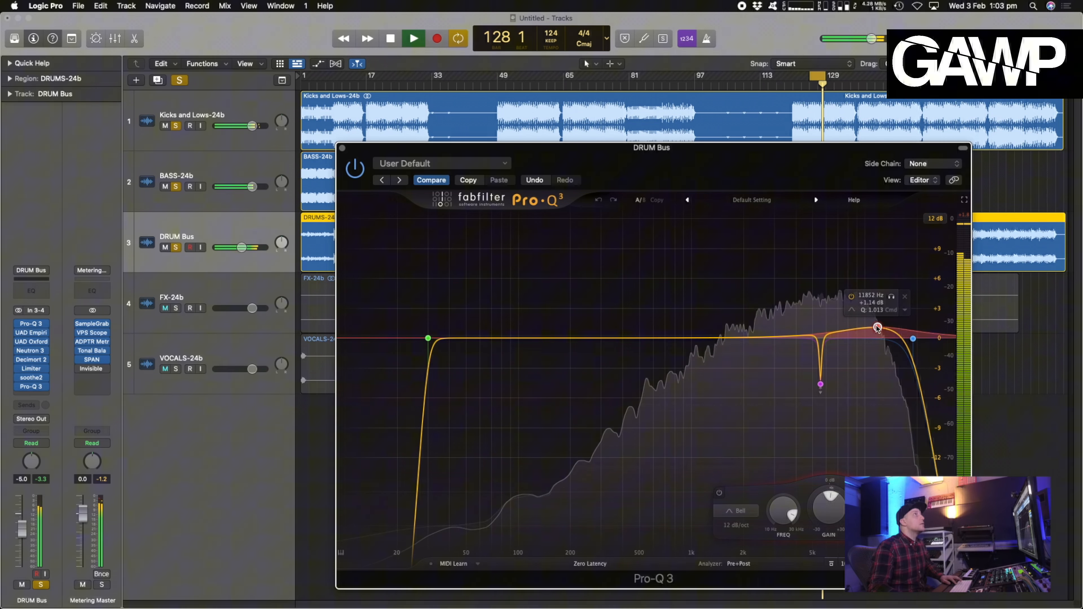
key(space)
click(343, 148)
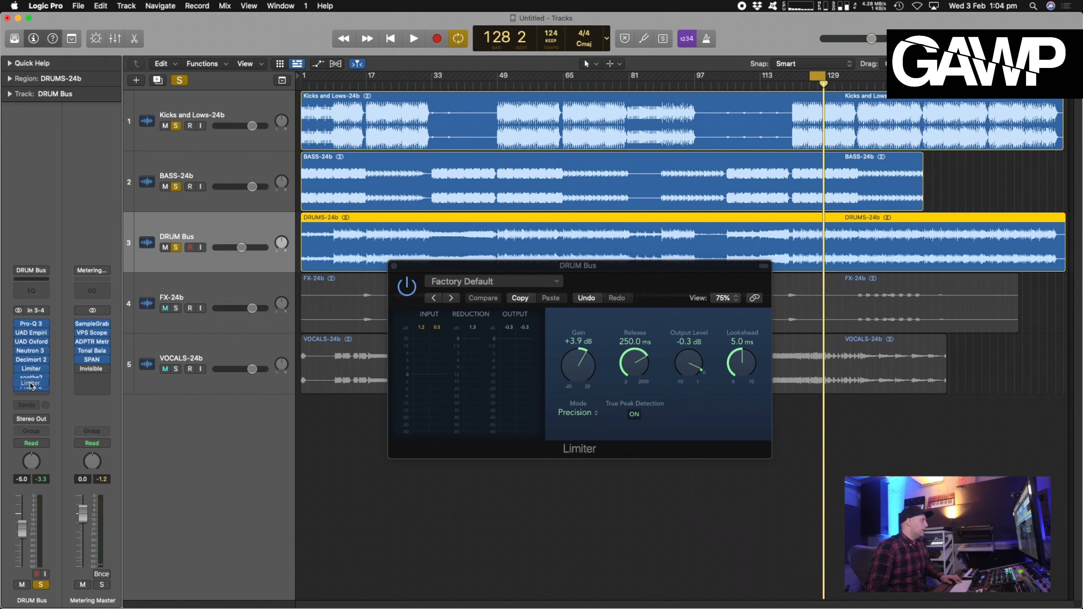
Step: Move the Limiter to the end of the drum bus's insert chain, after the last Pro-Q 3, and play the mix
drag(32, 396, 33, 393)
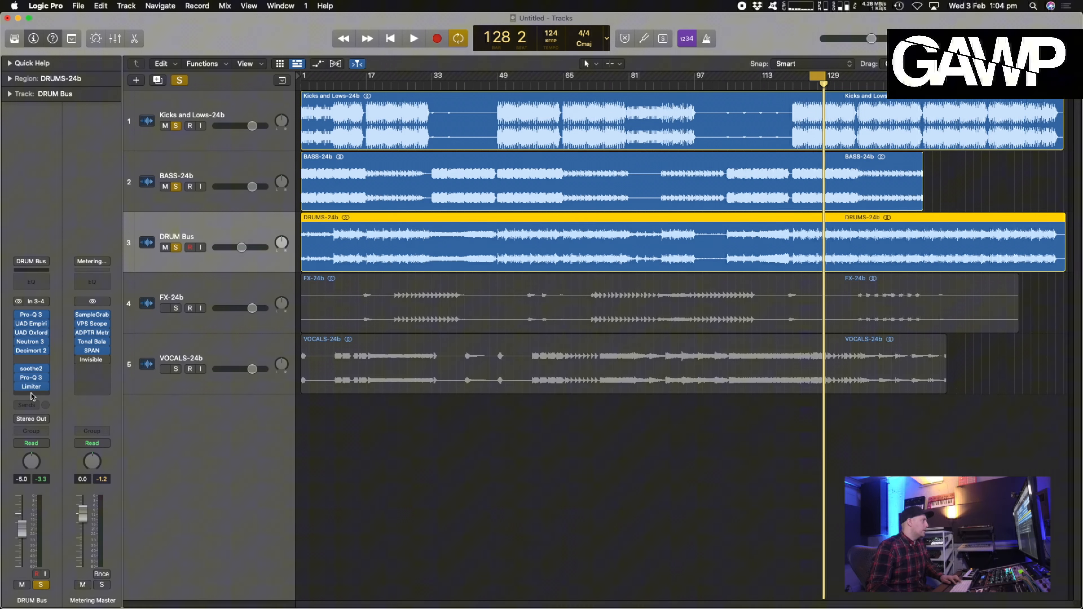
key(space)
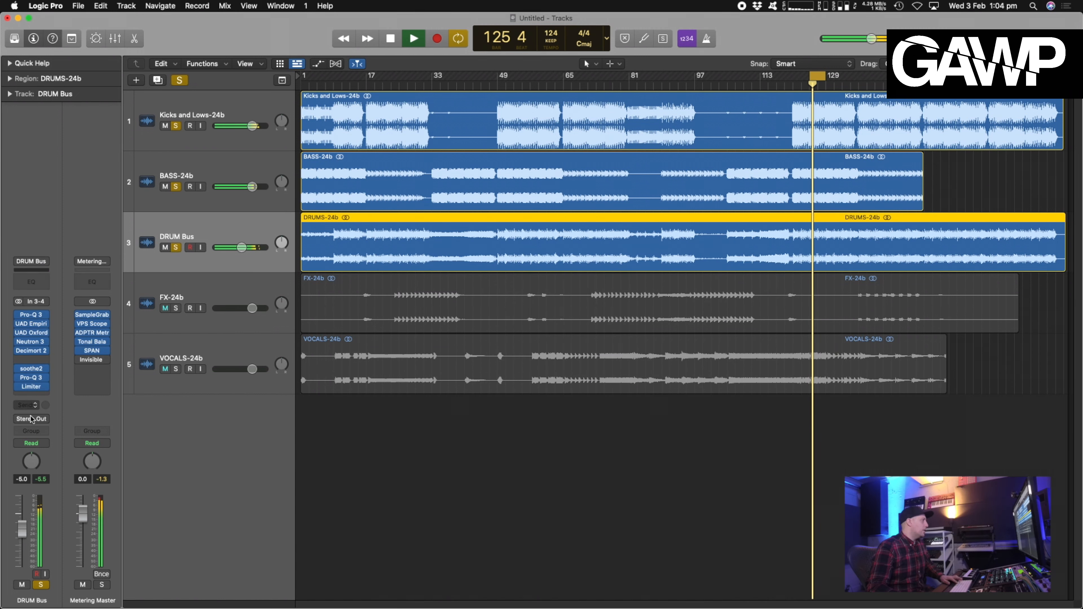